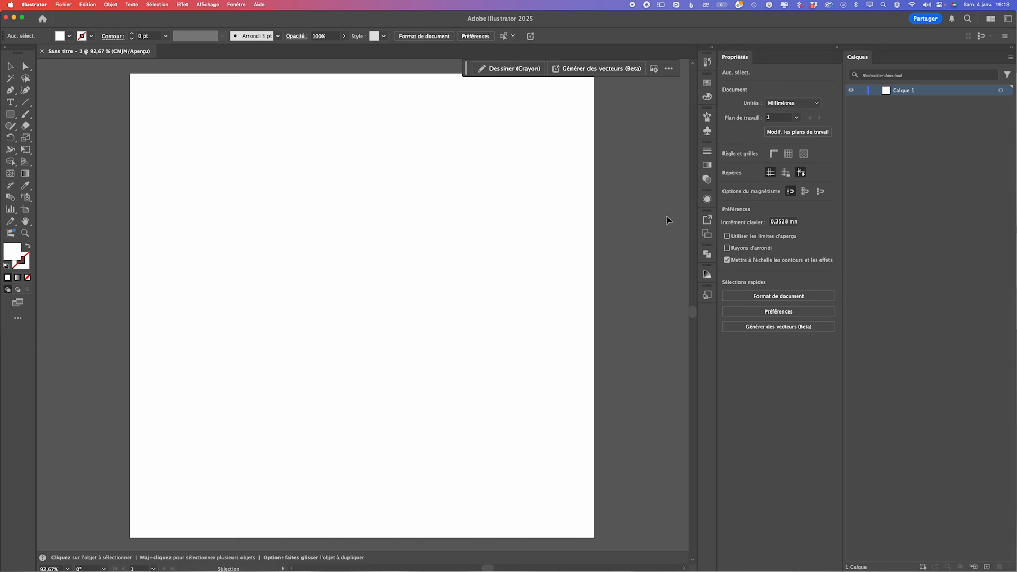
# Display the appearance attributes and draw a landscape rectangle in the upper middle of the artboard.
pyautogui.click(708, 199)
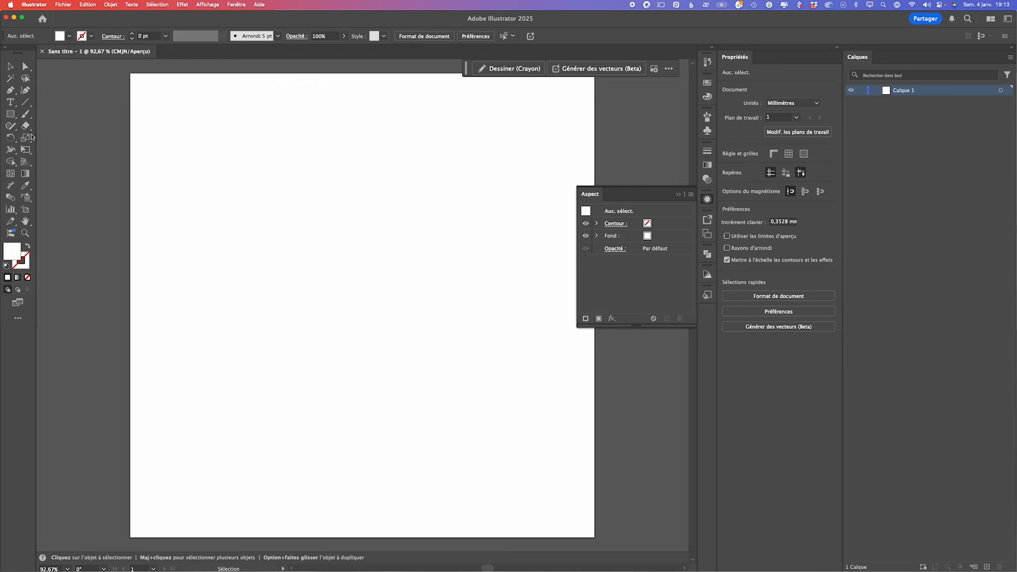
pyautogui.click(10, 114)
pyautogui.moveTo(250, 187); pyautogui.dragTo(411, 318)
pyautogui.moveTo(373, 353); pyautogui.dragTo(443, 395)
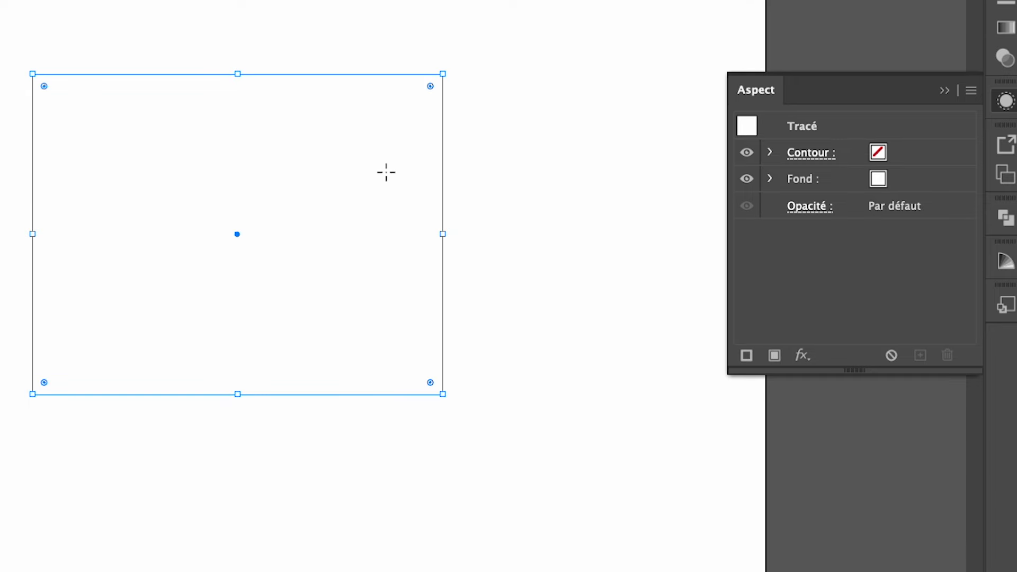
# Change the rectangle's fill colour to the red swatch.
pyautogui.click(878, 182)
pyautogui.click(897, 180)
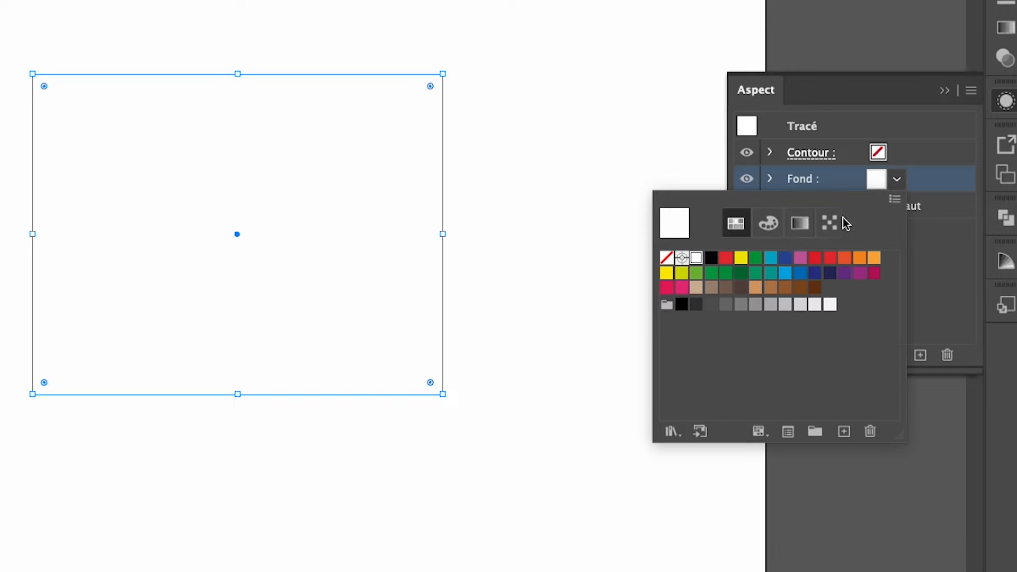
pyautogui.click(732, 257)
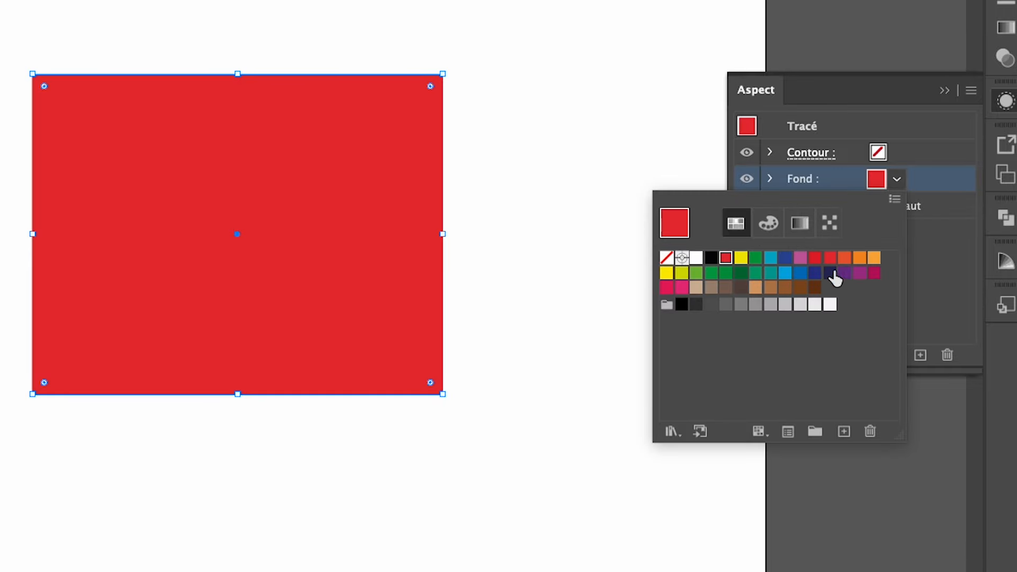
pyautogui.click(925, 268)
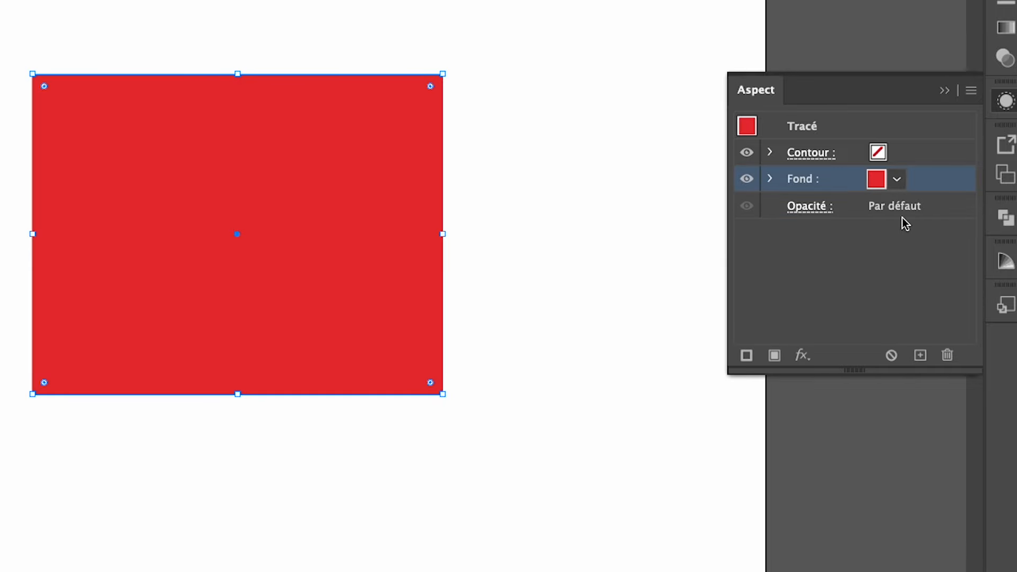
# Give the rectangle's stroke the yellow-green swatch colour.
pyautogui.click(882, 152)
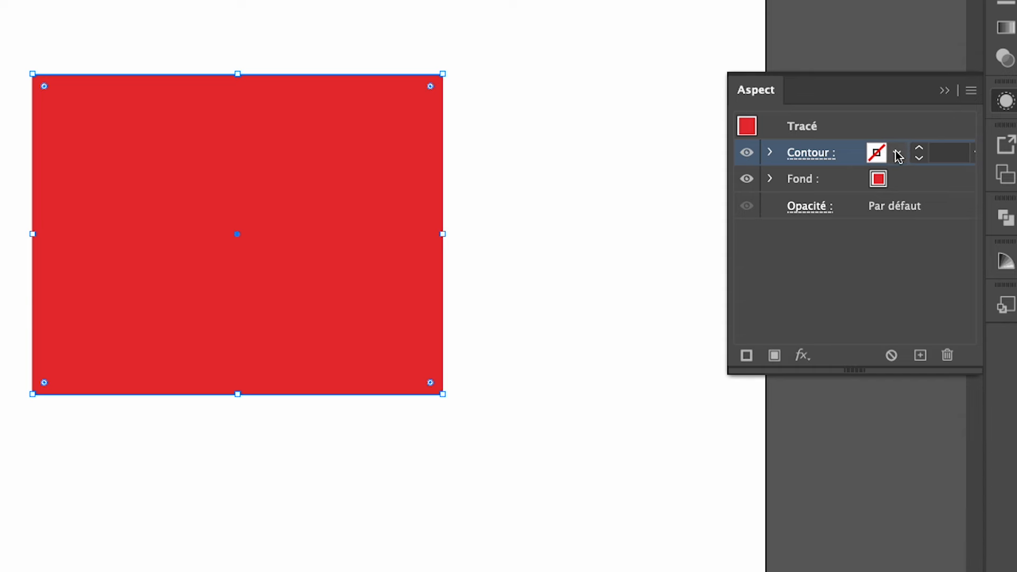
pyautogui.click(900, 157)
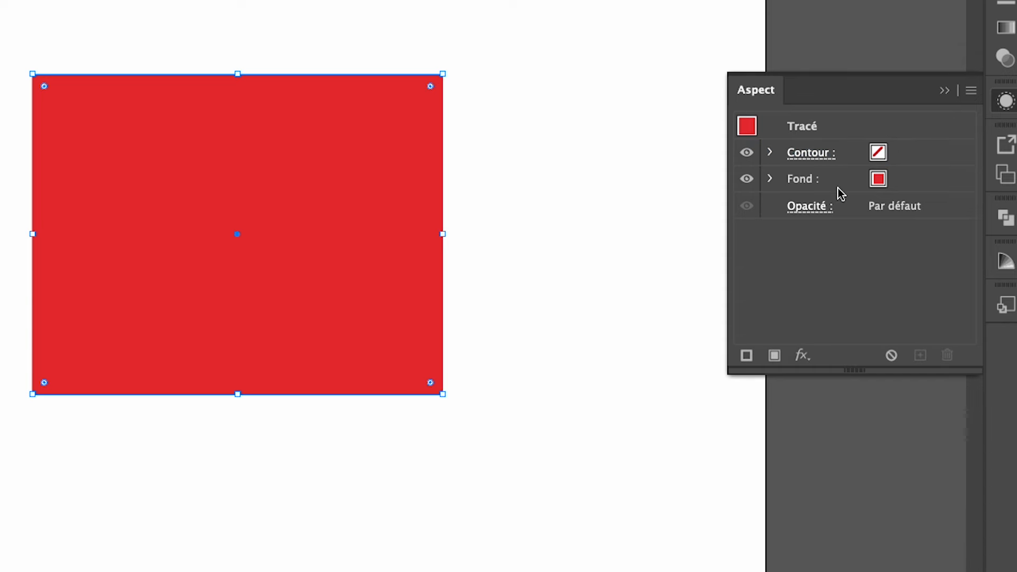
pyautogui.click(895, 155)
pyautogui.click(896, 154)
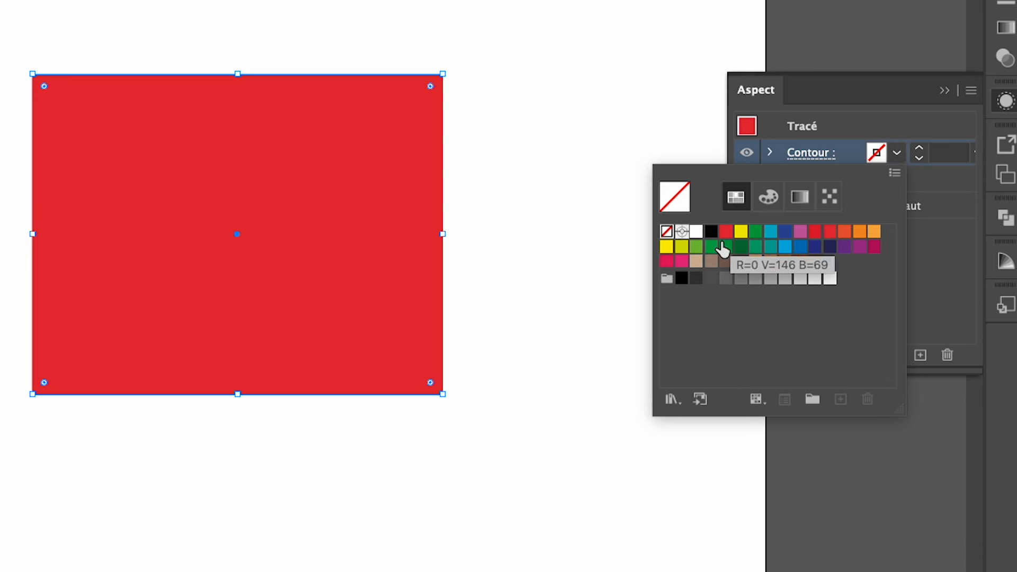
pyautogui.click(682, 248)
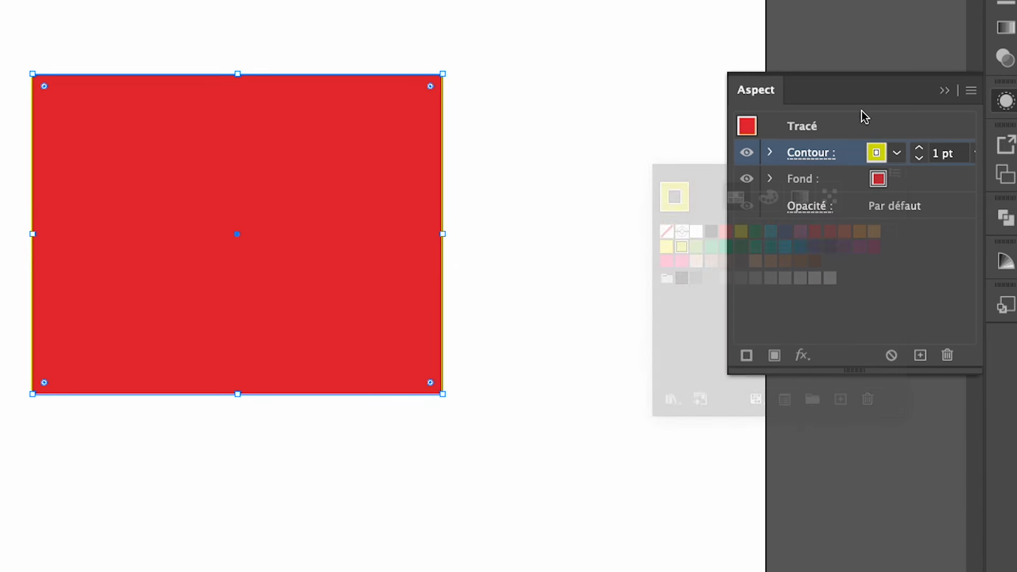
# Increase the yellow-green stroke's weight to 10 pt.
pyautogui.click(919, 150)
pyautogui.click(918, 149)
pyautogui.click(919, 150)
pyautogui.click(920, 149)
pyautogui.click(920, 150)
pyautogui.click(920, 150)
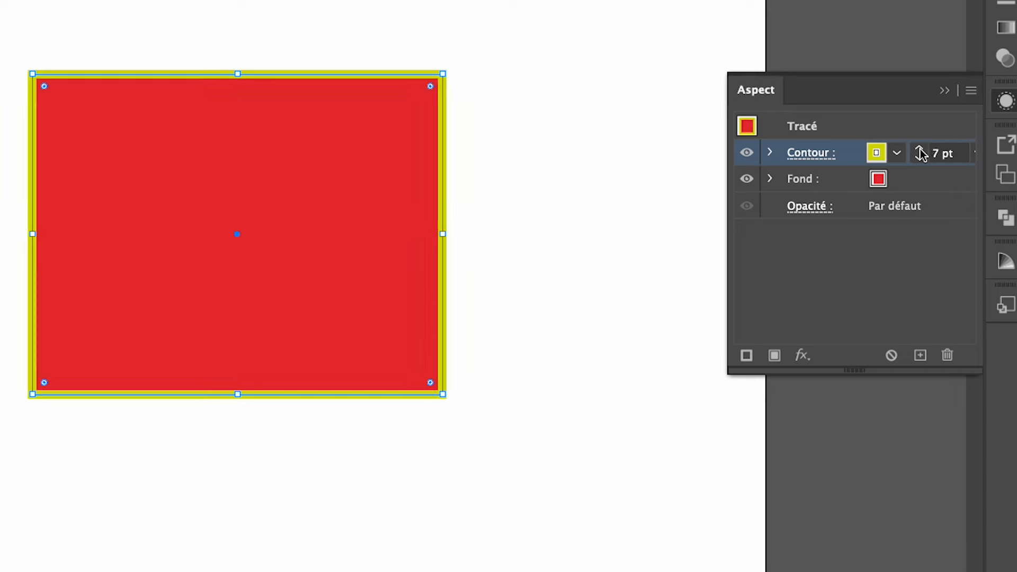
pyautogui.click(920, 150)
pyautogui.click(919, 150)
pyautogui.click(920, 149)
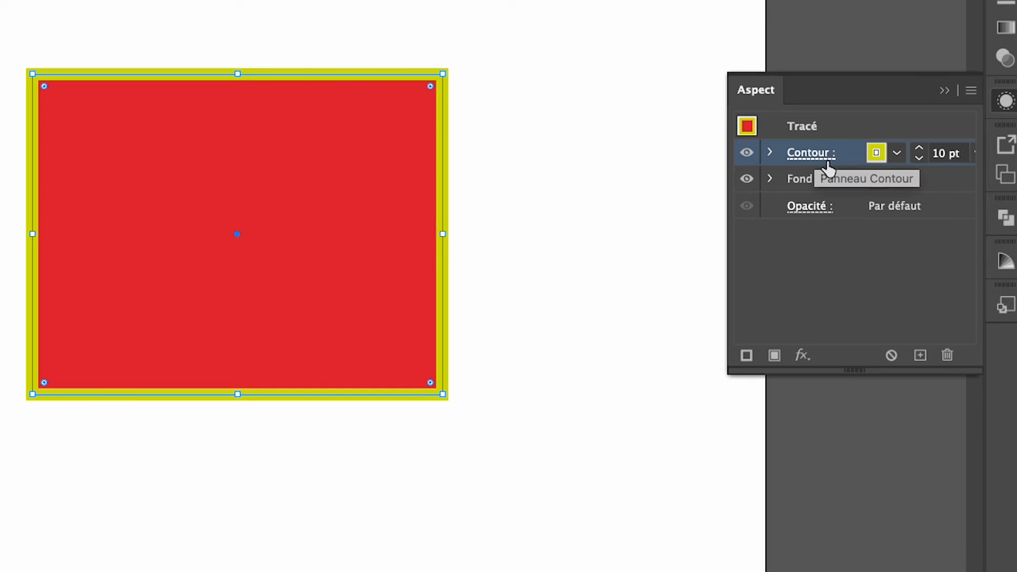
# Try the inside alignment on the yellow-green stroke, and settle on aligning it to the outside of the path.
pyautogui.click(811, 153)
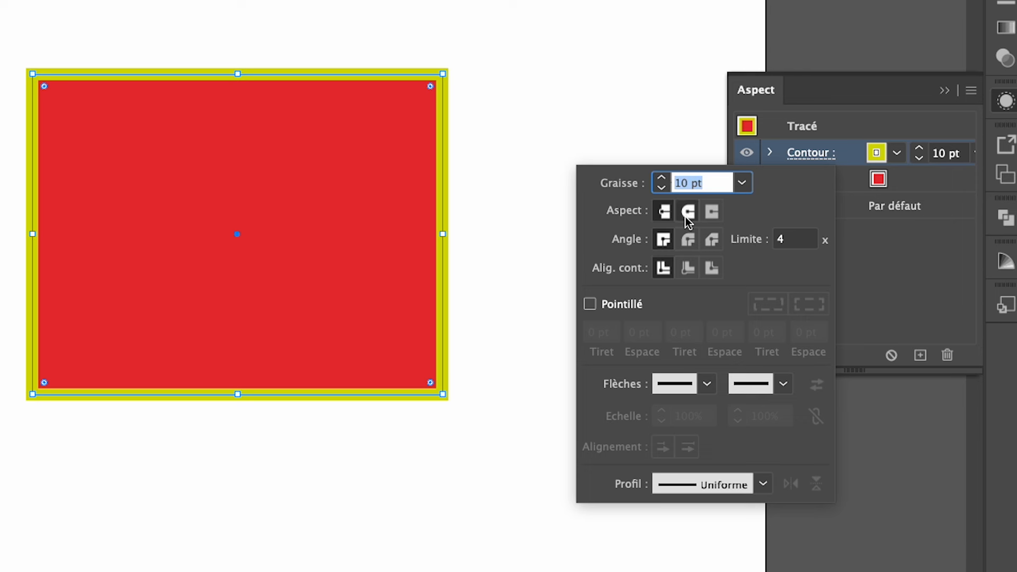
pyautogui.click(688, 268)
pyautogui.click(687, 268)
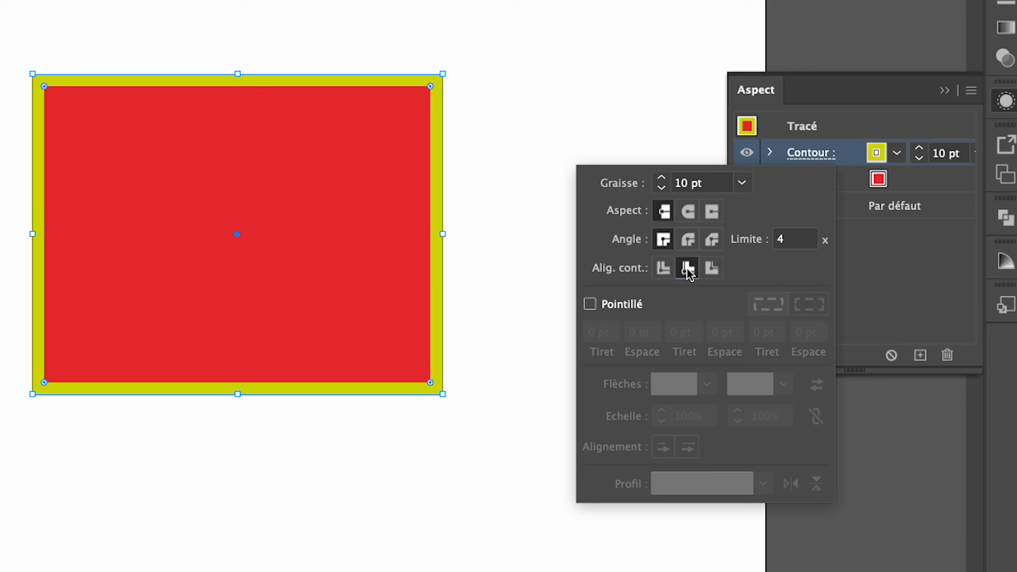
pyautogui.click(711, 269)
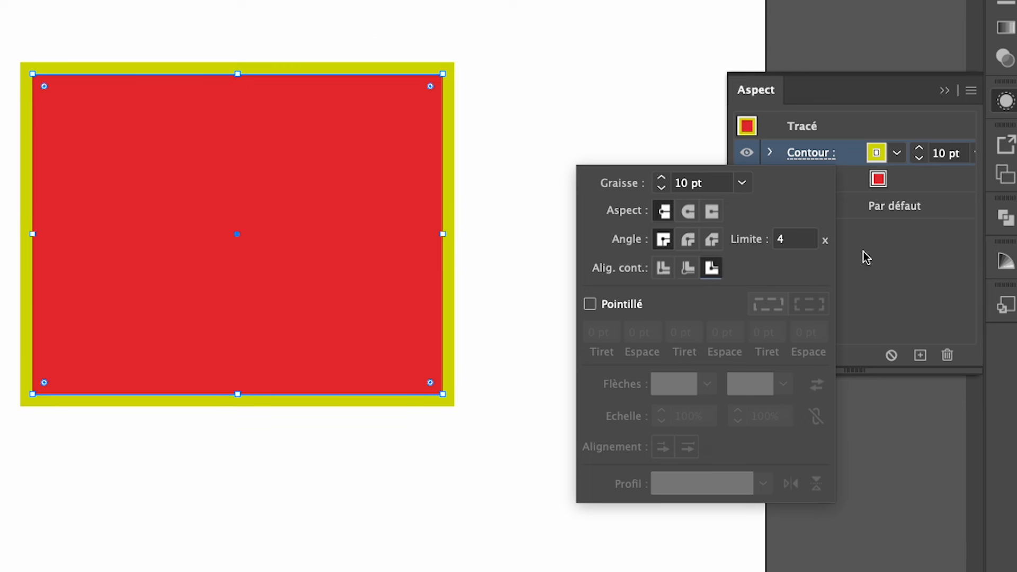
pyautogui.click(883, 265)
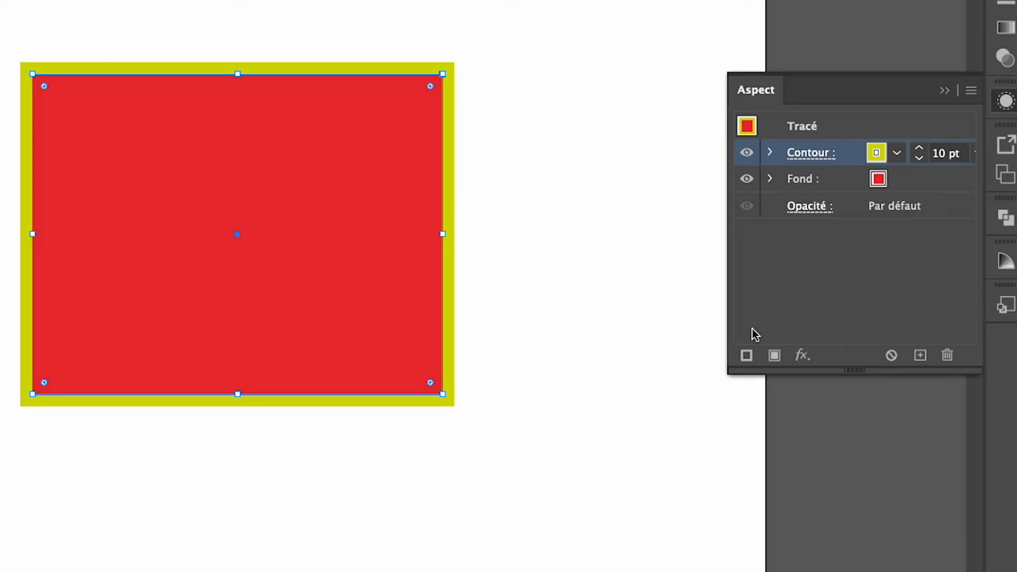
# Add a second stroke to the rectangle, stack it beneath the first one and colour it dark blue.
pyautogui.click(746, 356)
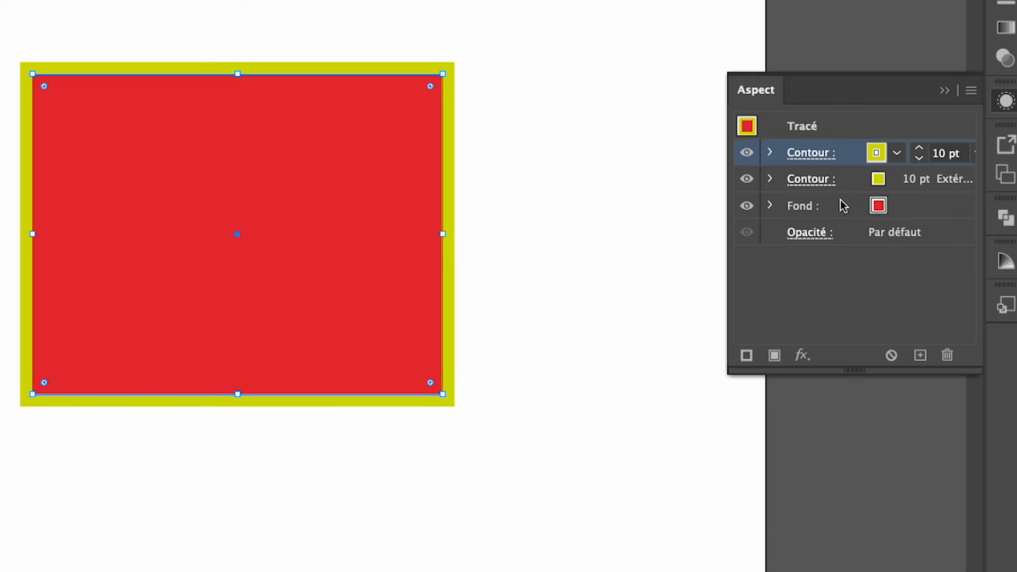
pyautogui.moveTo(836, 157)
pyautogui.mouseDown()
pyautogui.moveTo(861, 166)
pyautogui.moveTo(854, 188)
pyautogui.mouseUp()
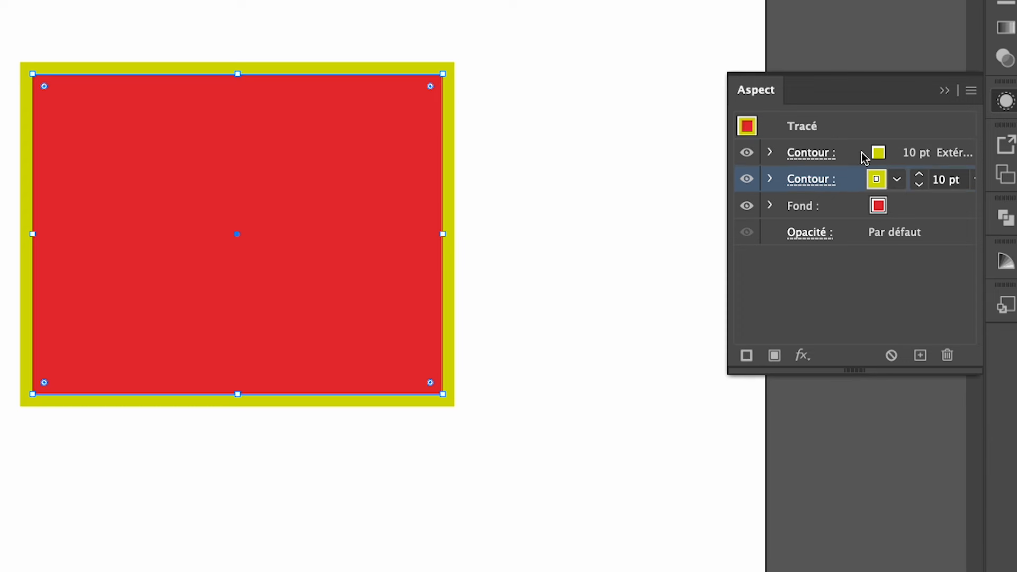
pyautogui.click(897, 181)
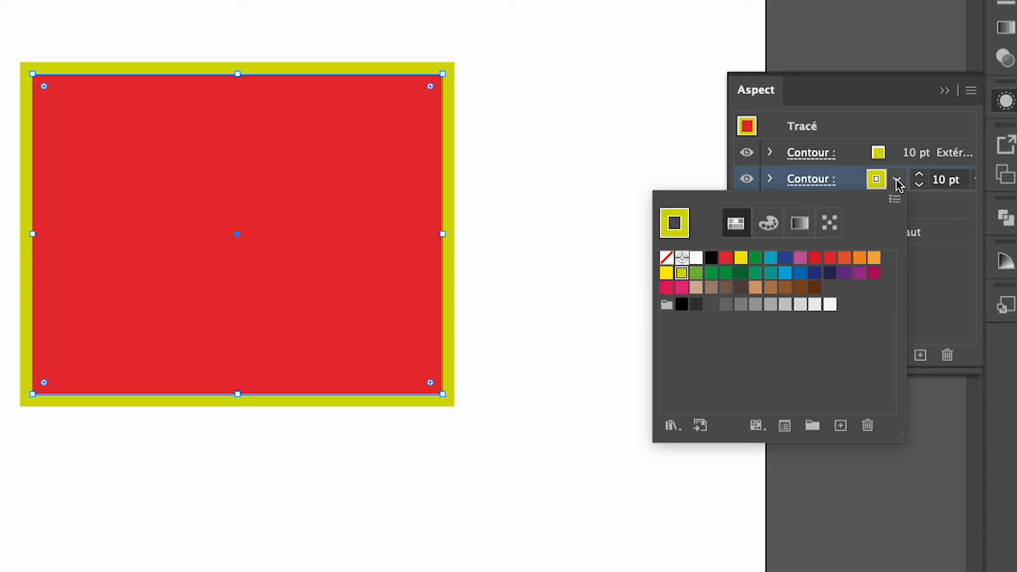
pyautogui.click(787, 260)
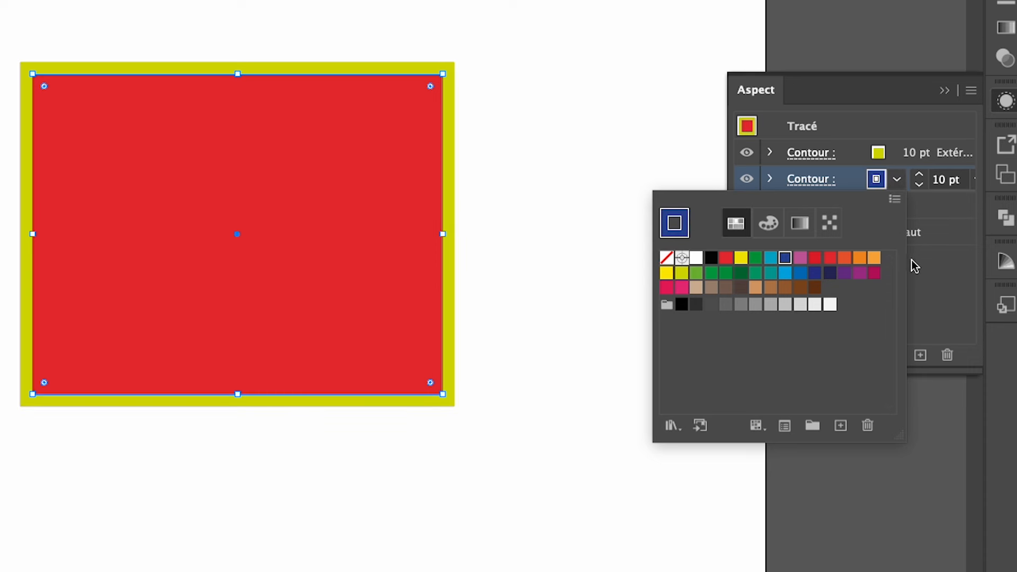
# Increase the blue stroke's weight to 15 pt.
pyautogui.click(920, 177)
pyautogui.click(920, 177)
pyautogui.click(920, 177)
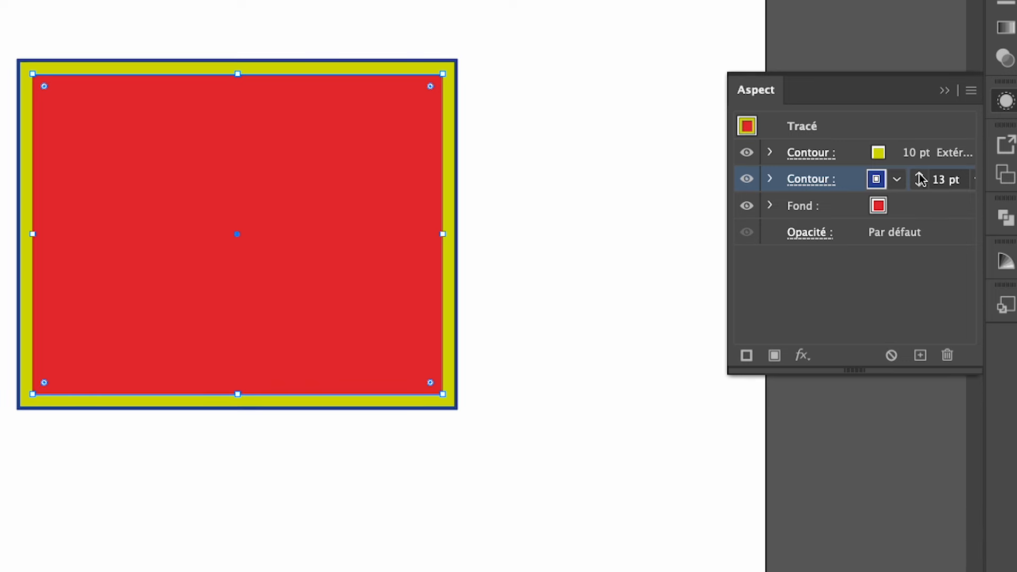
pyautogui.click(920, 177)
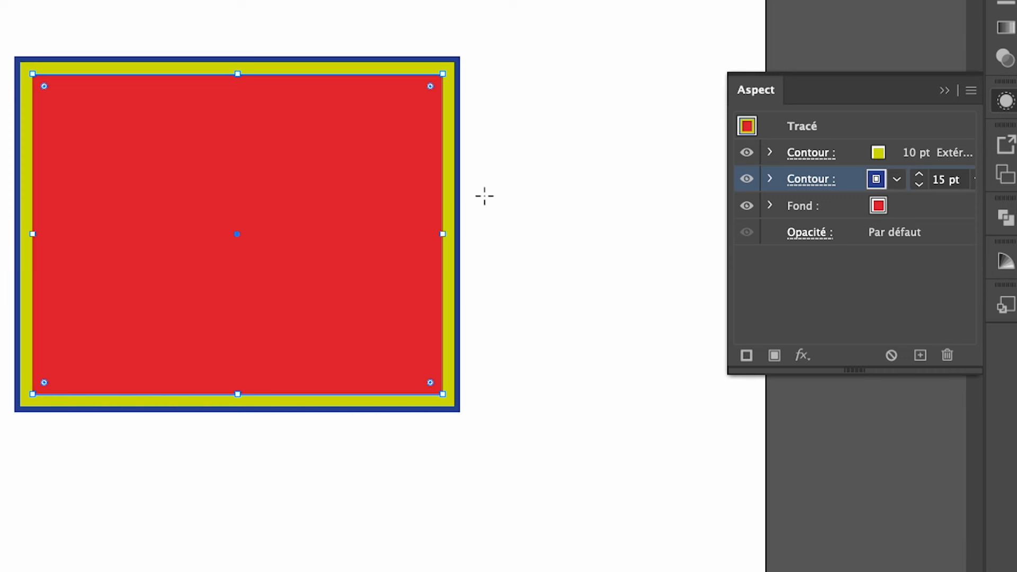
# Compare the inside and centre alignments on the blue stroke and return it to outside alignment.
pyautogui.click(822, 186)
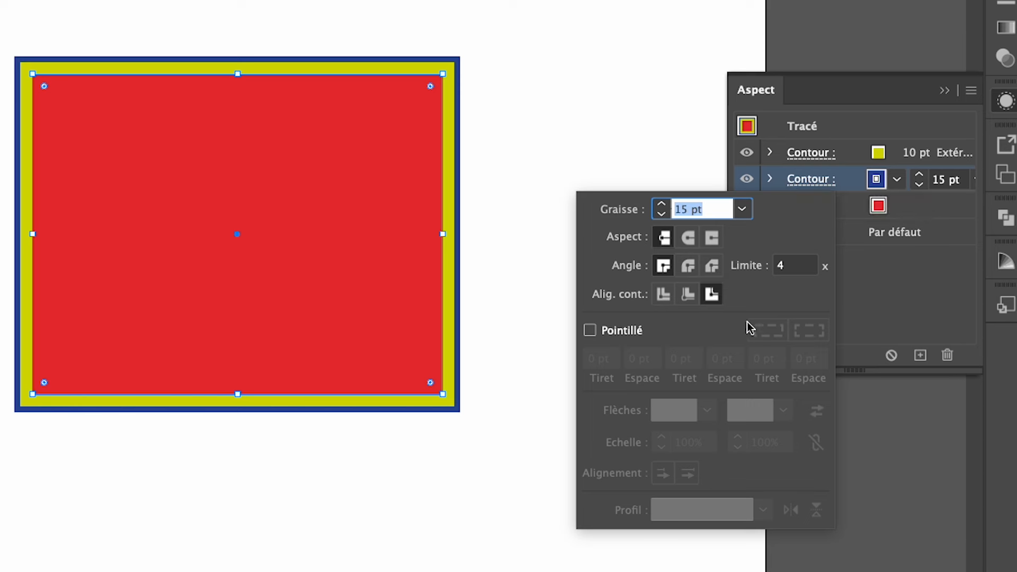
pyautogui.click(687, 295)
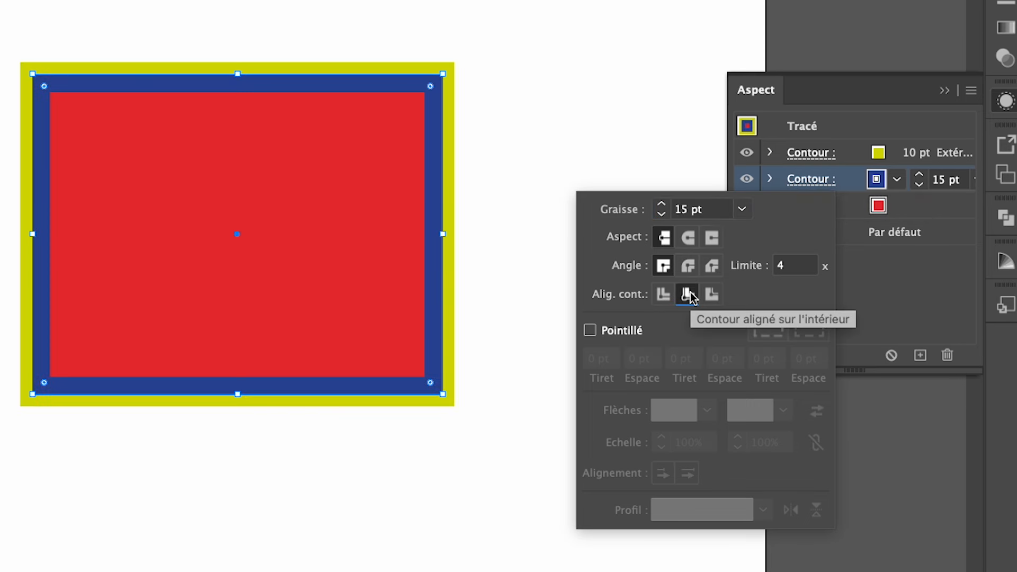
pyautogui.click(663, 295)
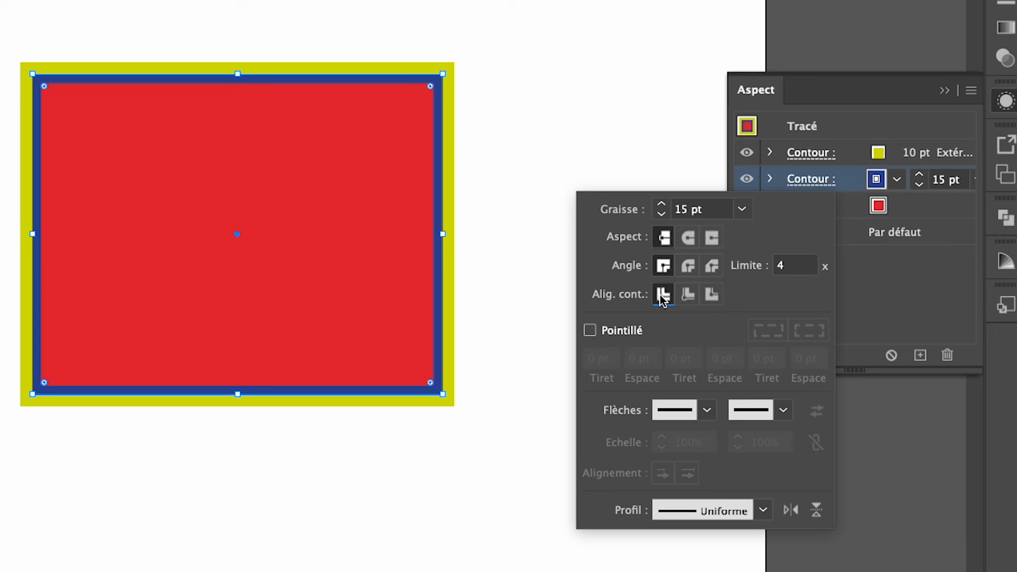
pyautogui.click(687, 295)
pyautogui.click(711, 295)
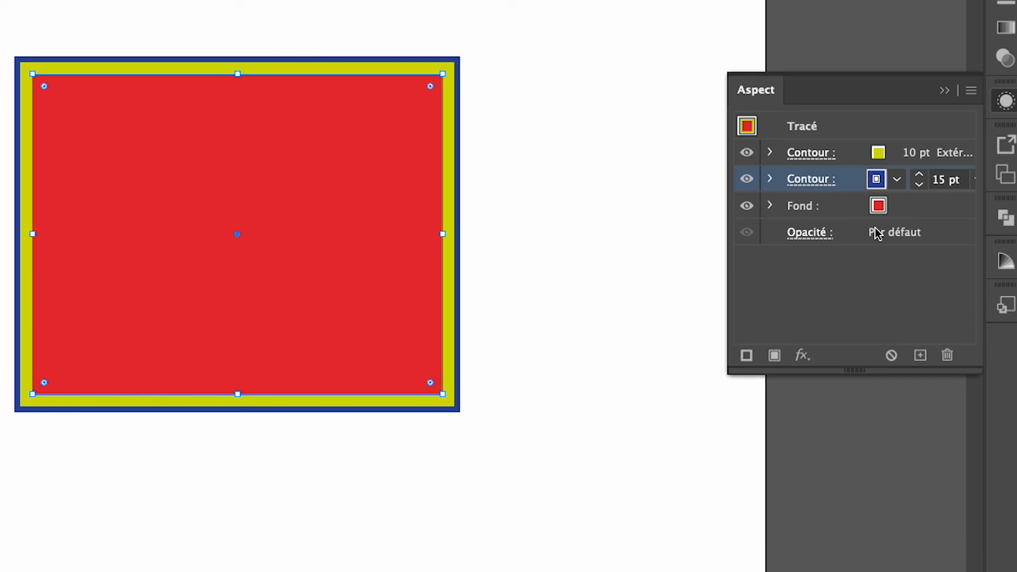
# Add a third stroke to the rectangle and colour the lowest stroke light orange.
pyautogui.click(747, 355)
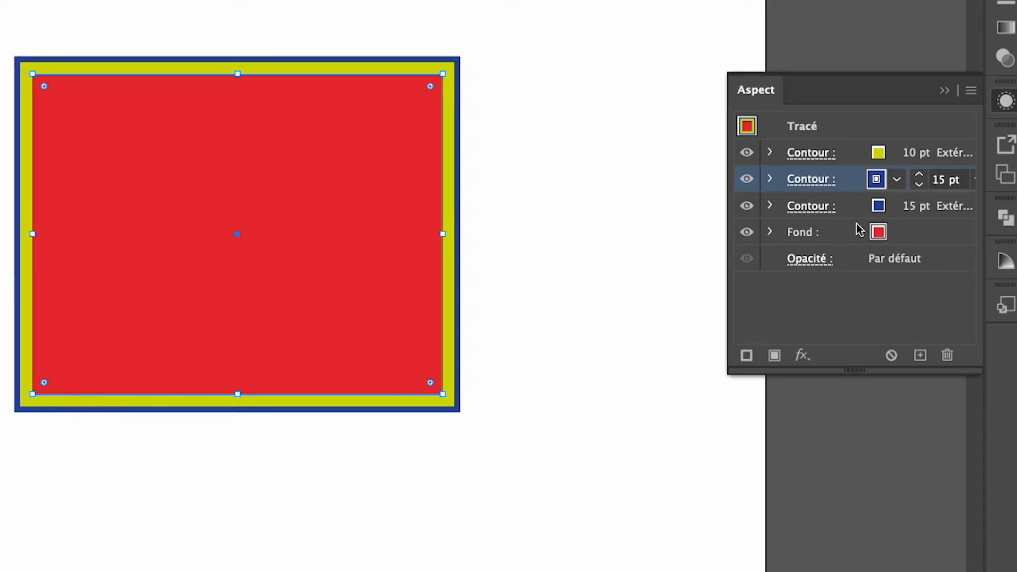
pyautogui.click(878, 206)
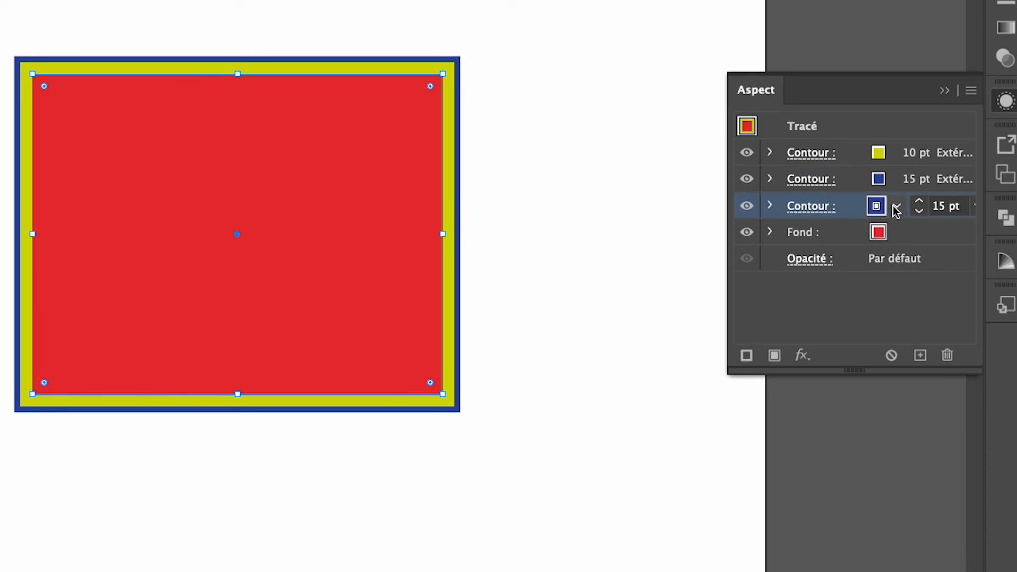
pyautogui.click(897, 206)
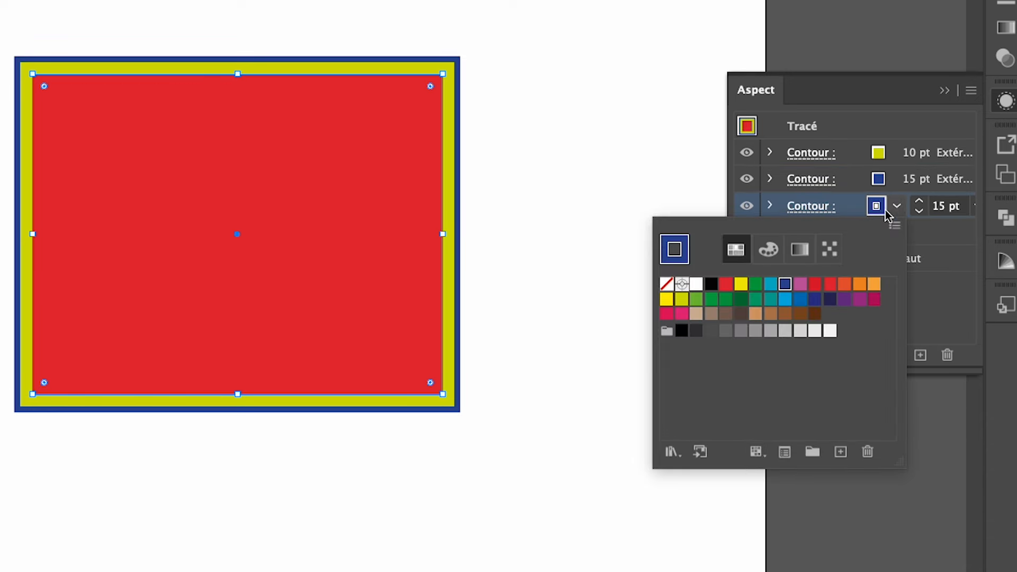
pyautogui.click(874, 284)
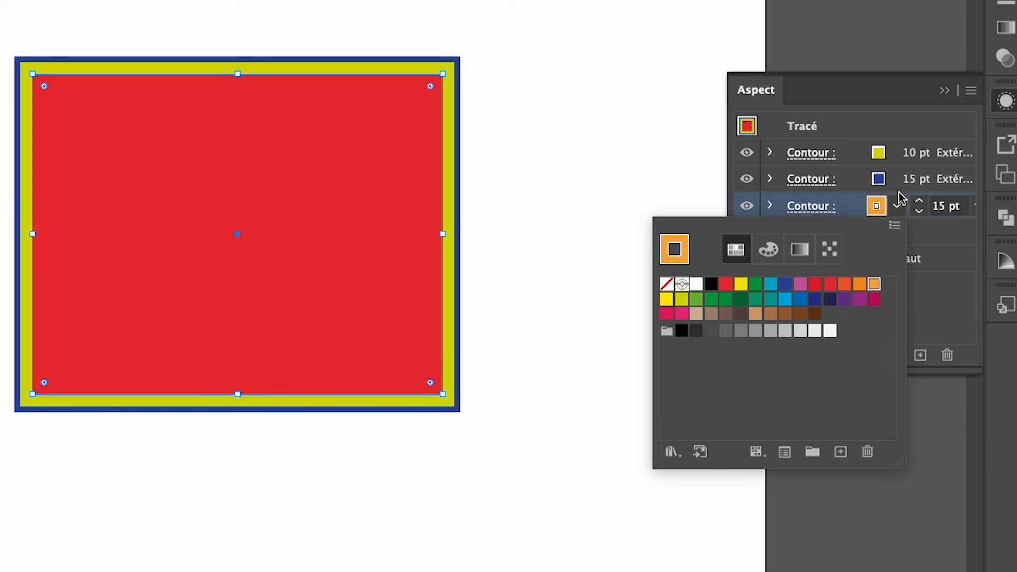
pyautogui.click(850, 210)
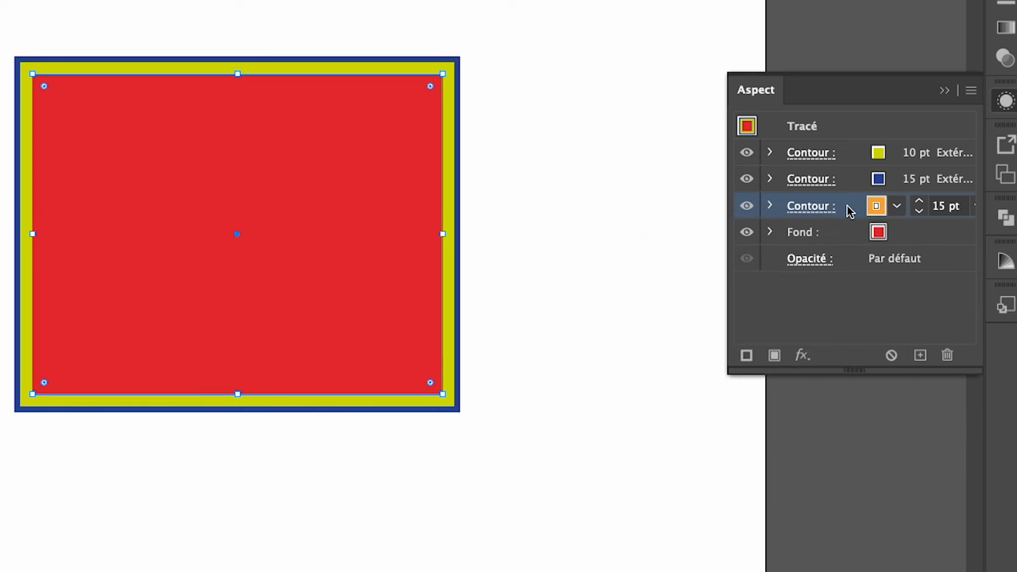
# Make the orange stroke dashed with a 12 pt dash.
pyautogui.click(814, 212)
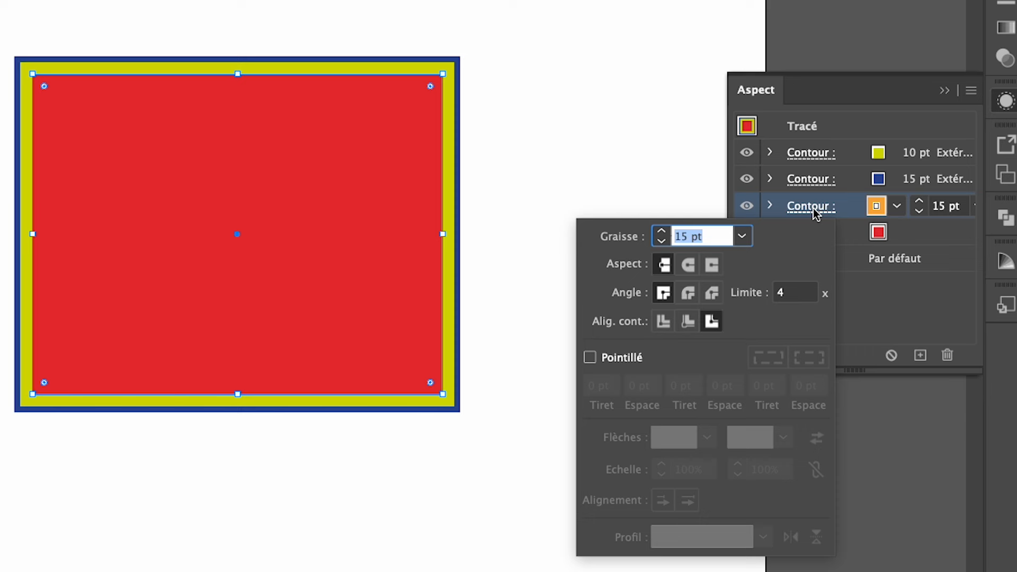
pyautogui.click(590, 358)
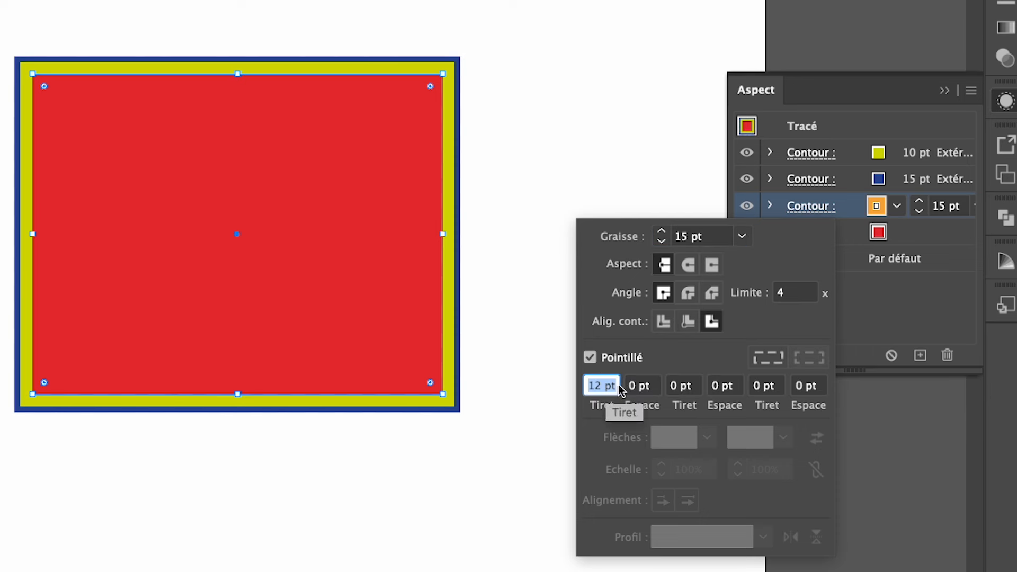
pyautogui.click(898, 304)
# Increase the dashed orange stroke's weight to 26 pt.
pyautogui.click(921, 204)
pyautogui.click(920, 203)
pyautogui.click(920, 204)
pyautogui.click(920, 204)
pyautogui.click(920, 204)
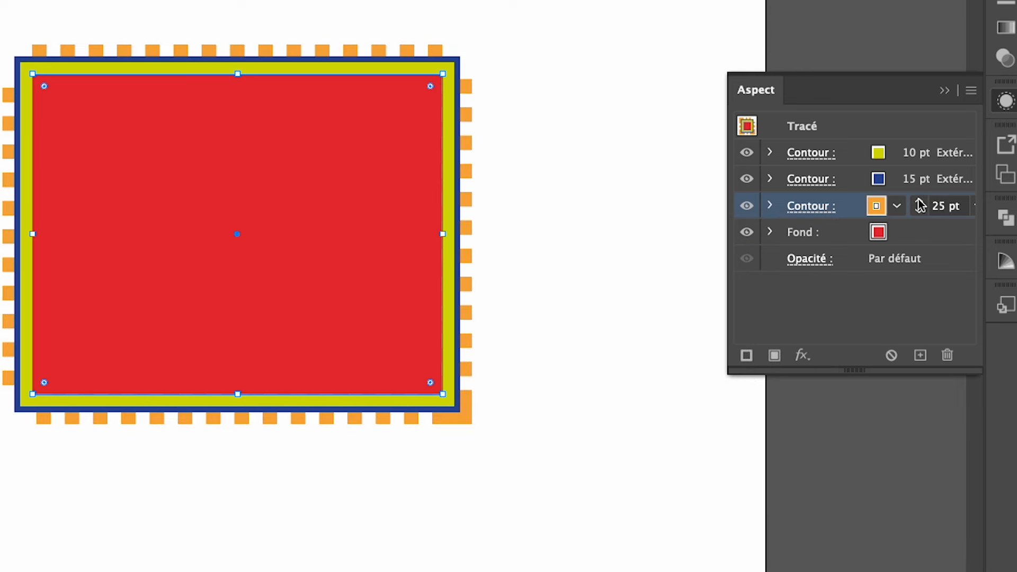
pyautogui.click(920, 204)
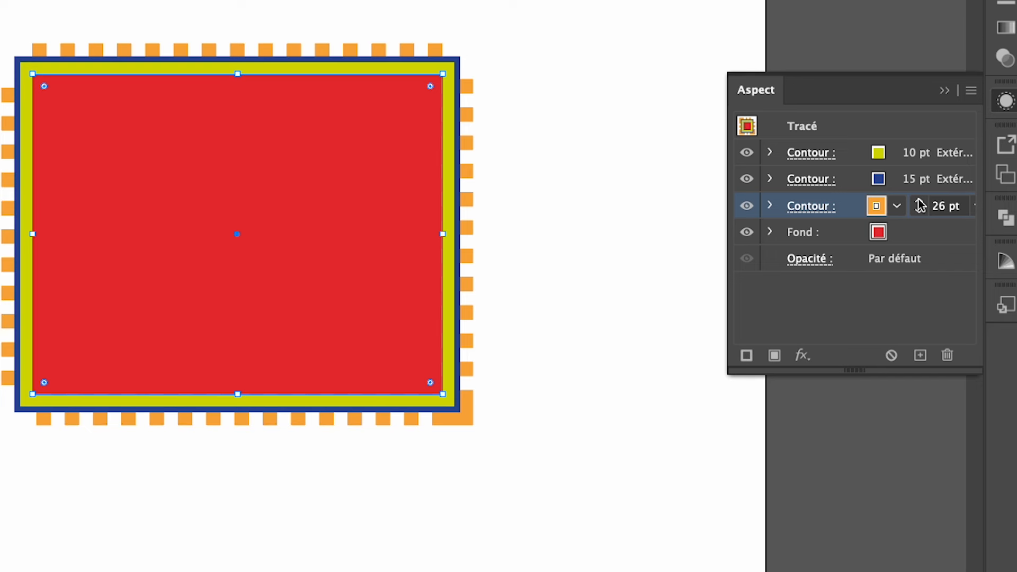
# Set the orange stroke's dash pattern to 6 pt dash, 4 pt gap, 8 pt dash and 2 pt gap.
pyautogui.click(819, 210)
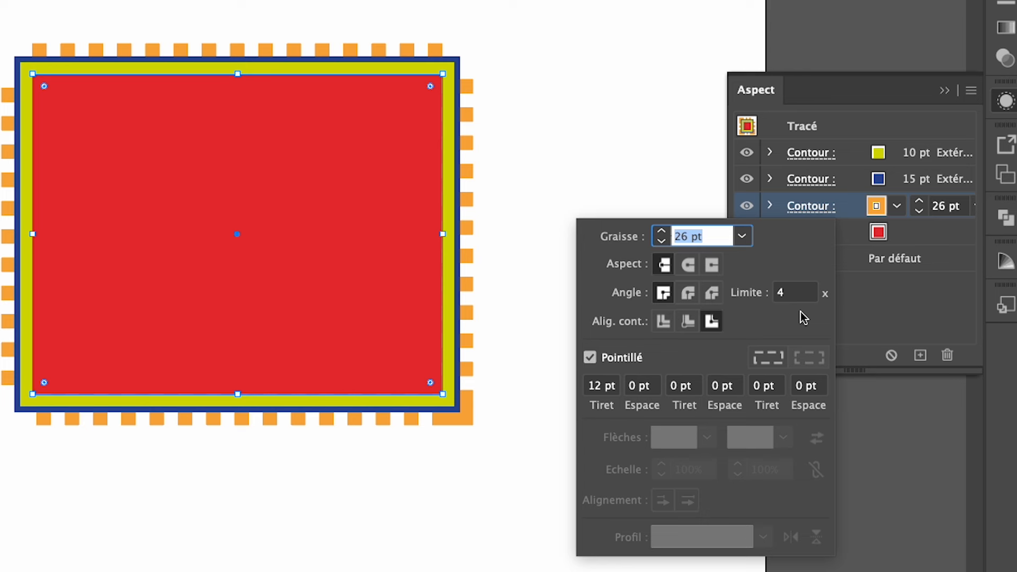
pyautogui.click(600, 387)
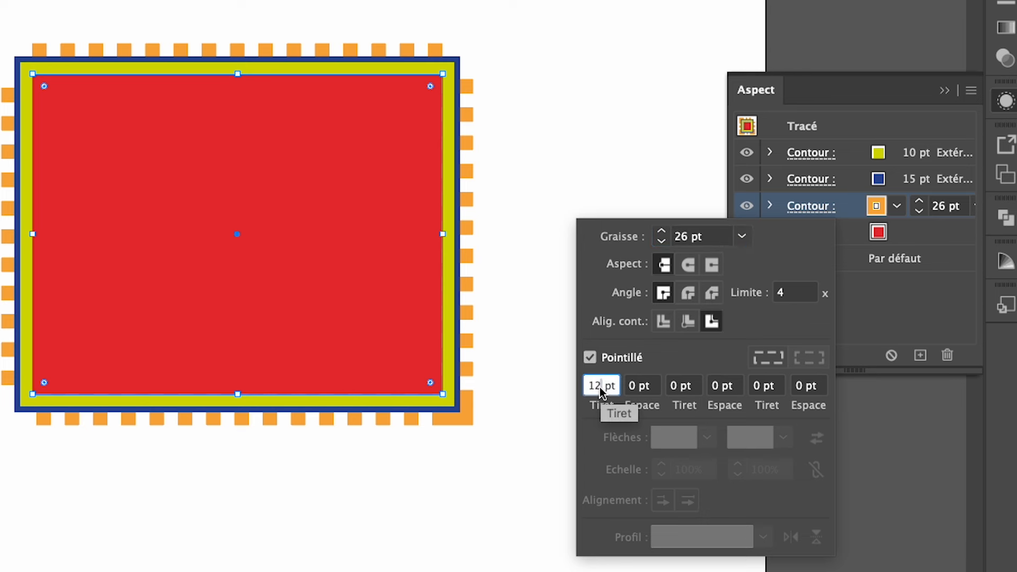
pyautogui.doubleClick(602, 386)
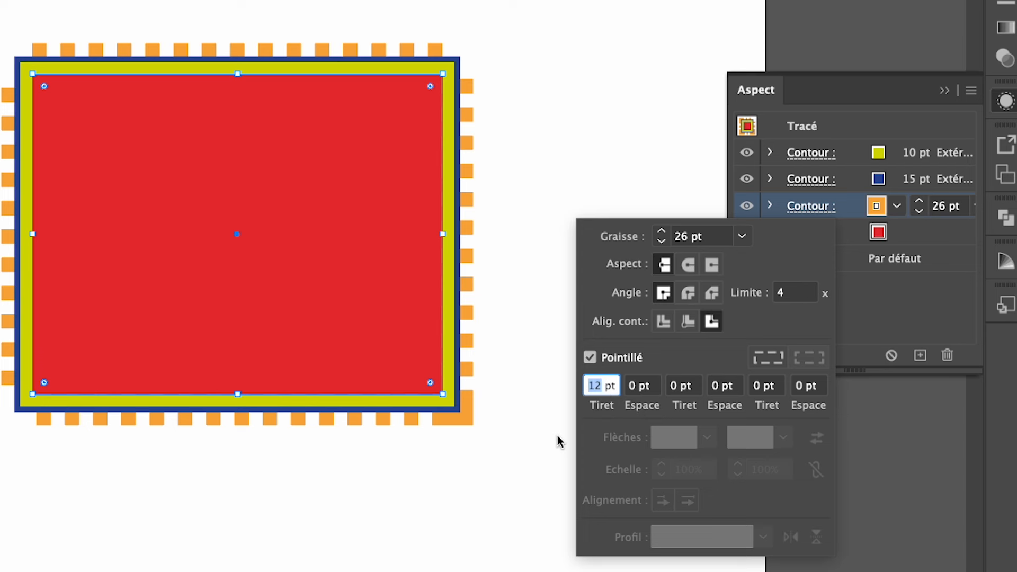
pyautogui.write('6')
pyautogui.click(638, 390)
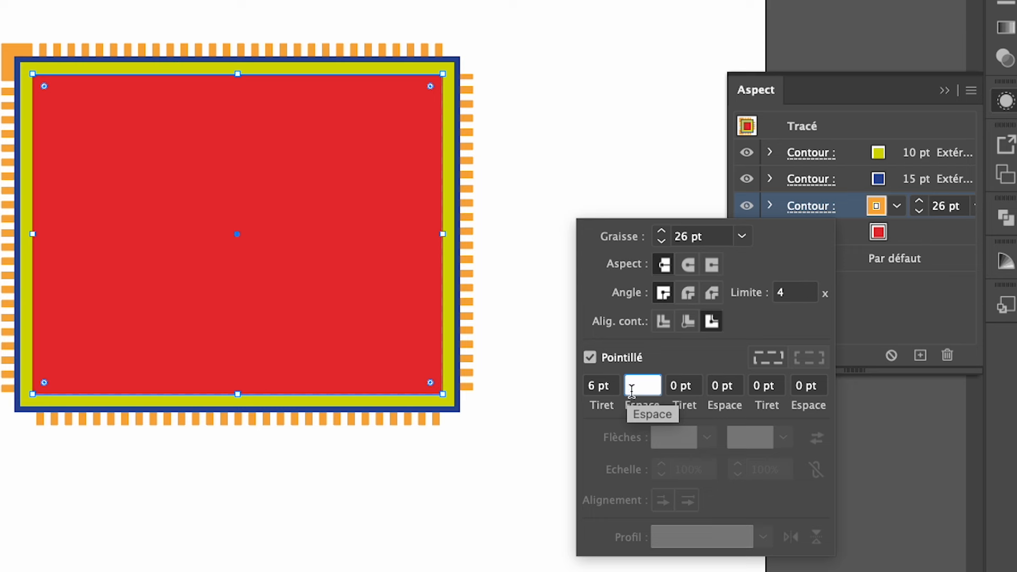
pyautogui.write('4')
pyautogui.click(677, 391)
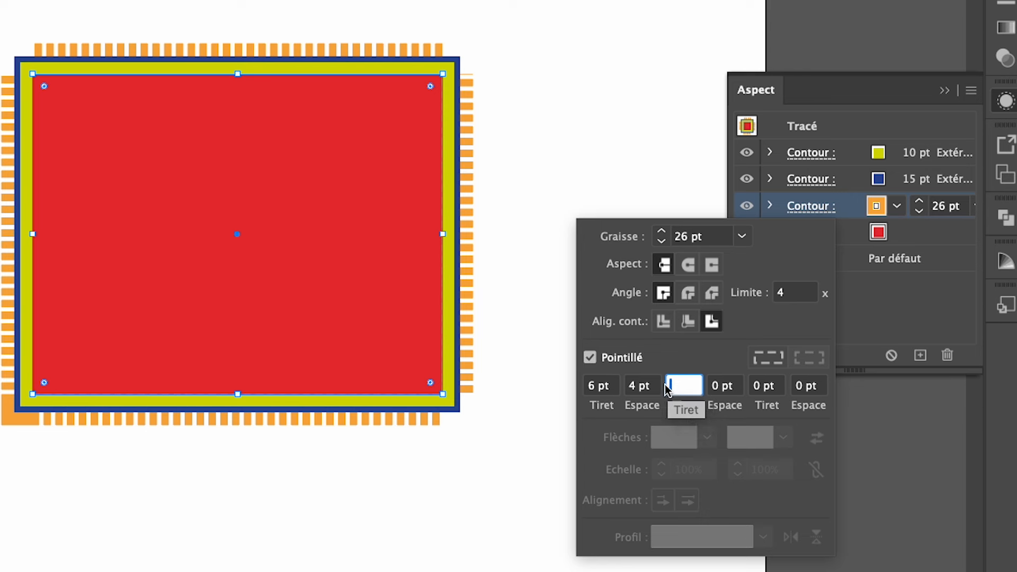
pyautogui.write('8')
pyautogui.click(721, 388)
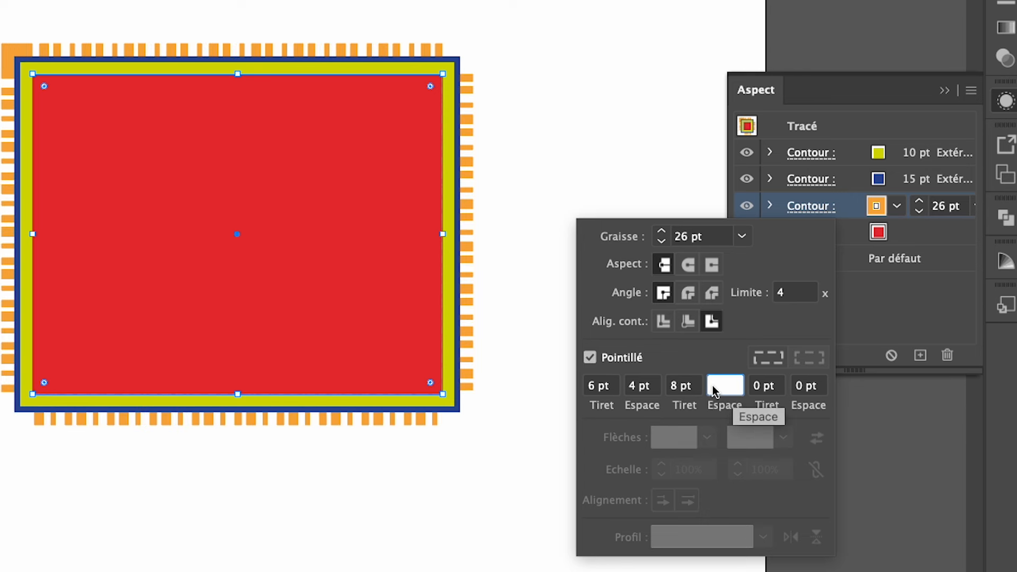
pyautogui.write('2')
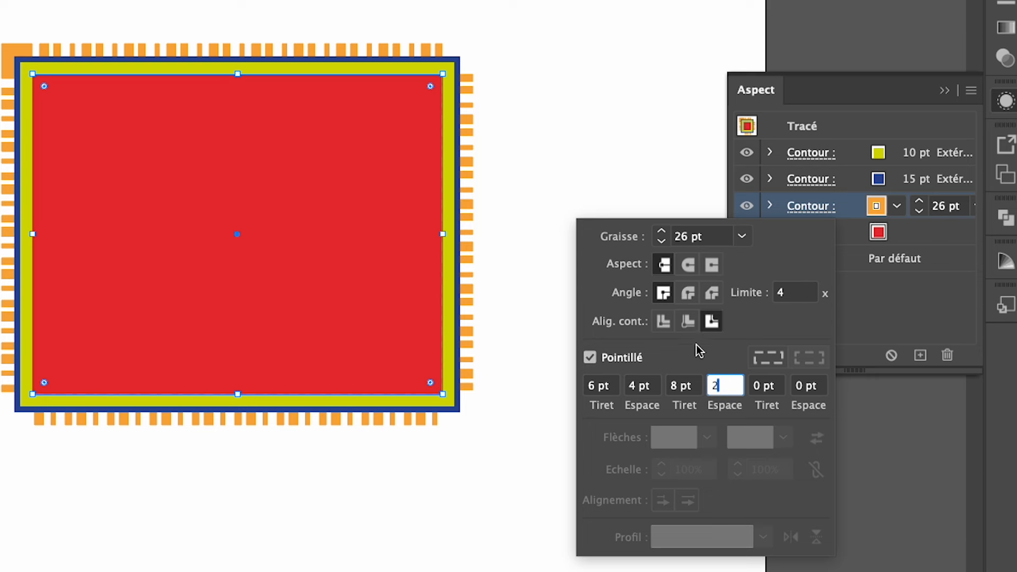
pyautogui.press('Return')
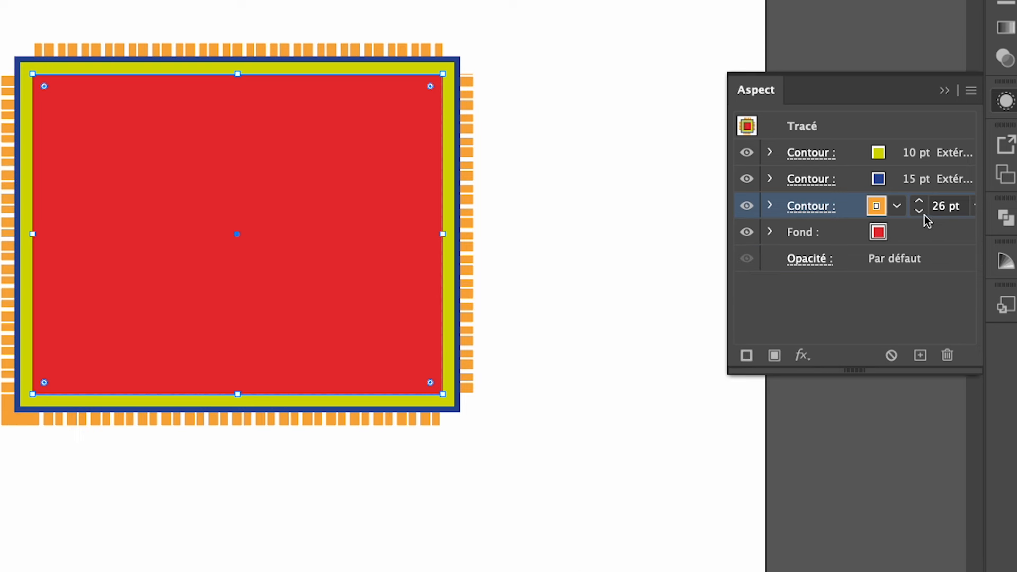
# Reduce the dashed orange stroke's weight to 1 pt and move it above the other strokes in the stacking order.
pyautogui.click(920, 212)
pyautogui.click(920, 212)
pyautogui.click(920, 212)
pyautogui.click(920, 212)
pyautogui.click(920, 212)
pyautogui.click(920, 212)
pyautogui.click(920, 212)
pyautogui.click(921, 212)
pyautogui.click(920, 212)
pyautogui.click(921, 212)
pyautogui.click(921, 212)
pyautogui.moveTo(859, 211); pyautogui.dragTo(860, 147)
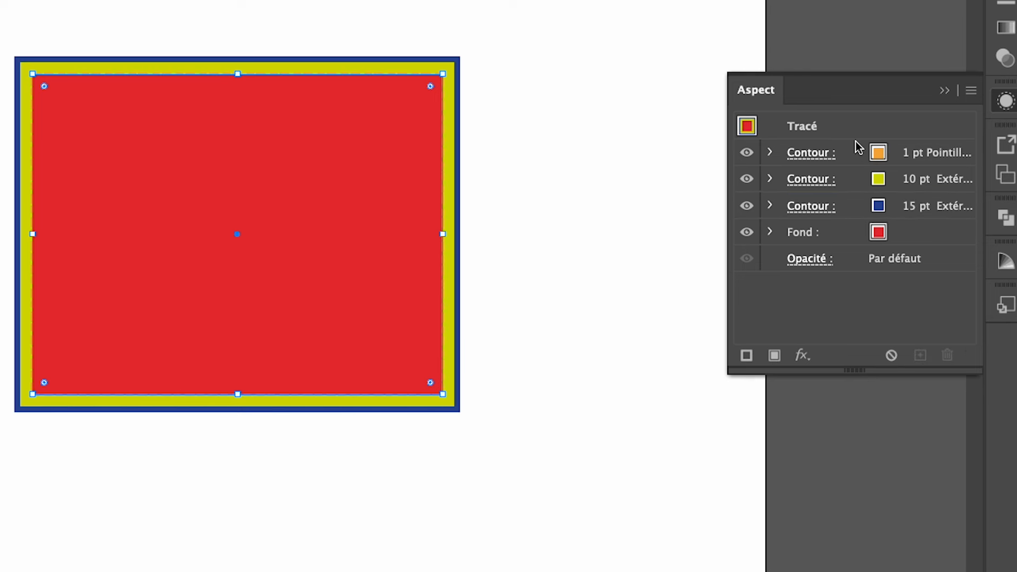
# Increase the topmost dashed orange stroke's weight to 10 pt.
pyautogui.click(904, 158)
pyautogui.click(921, 149)
pyautogui.click(921, 149)
pyautogui.click(921, 149)
pyautogui.click(920, 149)
pyautogui.click(921, 149)
pyautogui.click(921, 149)
pyautogui.click(921, 149)
pyautogui.click(921, 149)
pyautogui.click(921, 148)
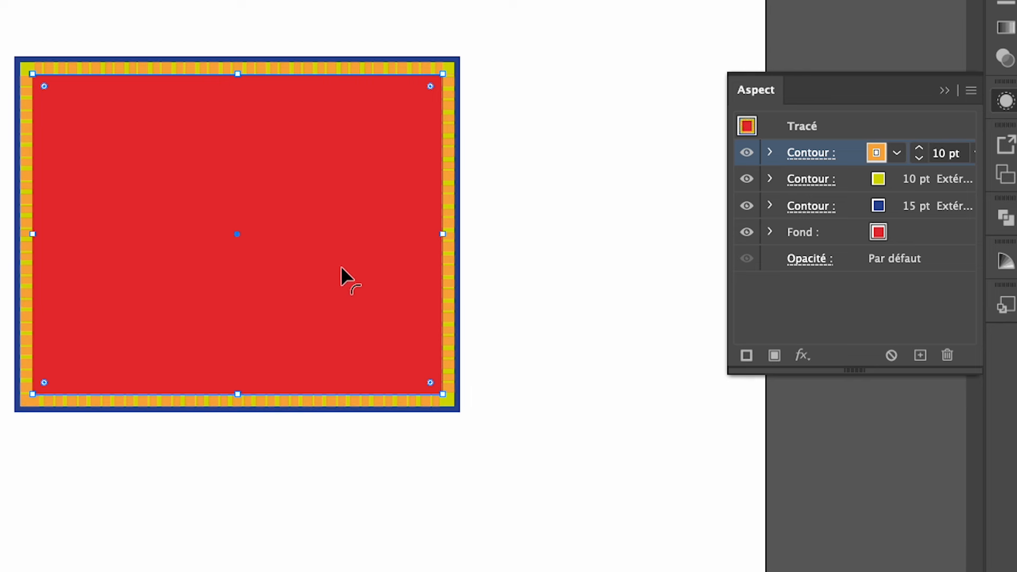
# Recolour the topmost dashed stroke from the swatches to a bluish green.
pyautogui.click(896, 153)
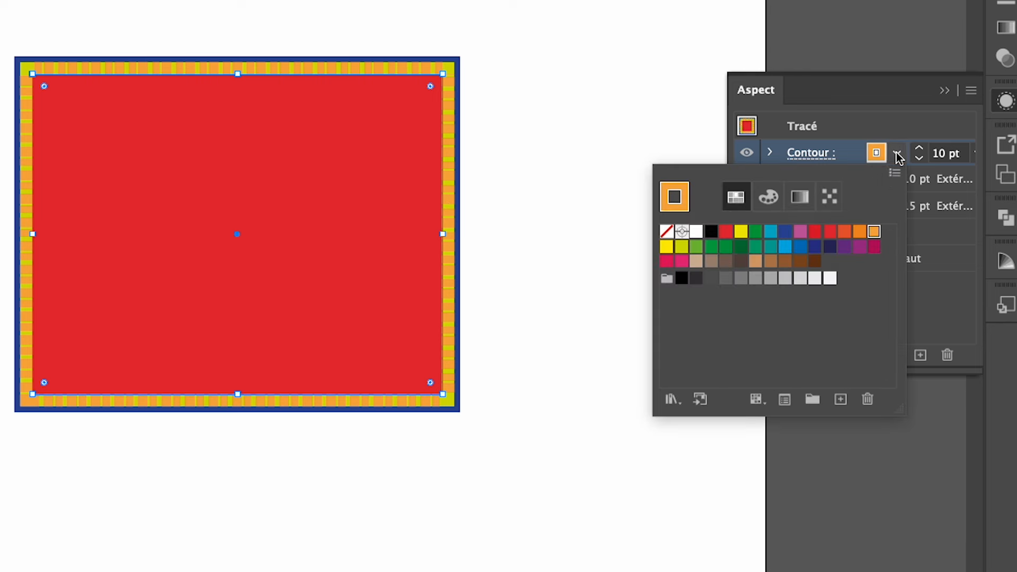
pyautogui.click(756, 248)
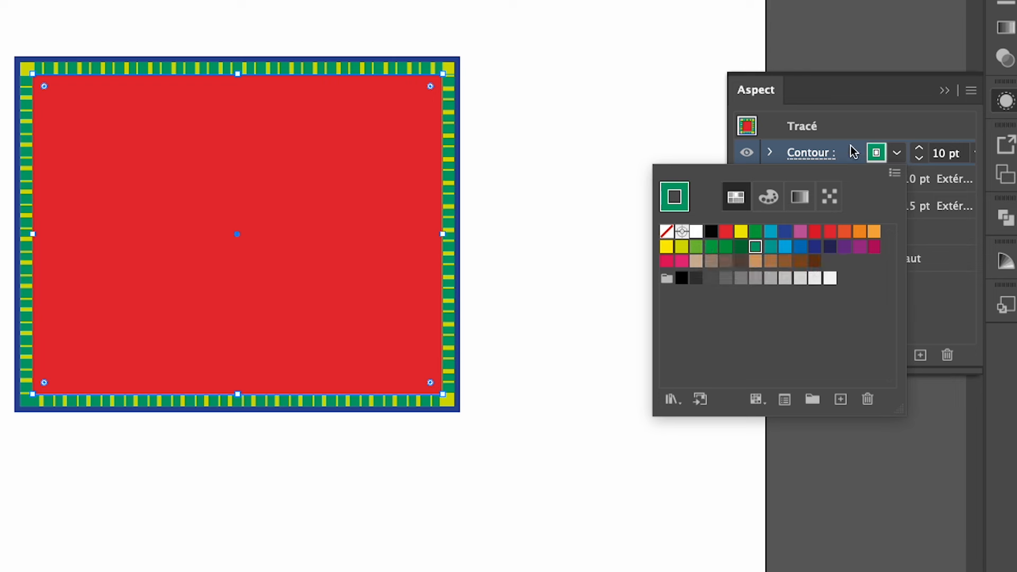
pyautogui.click(865, 125)
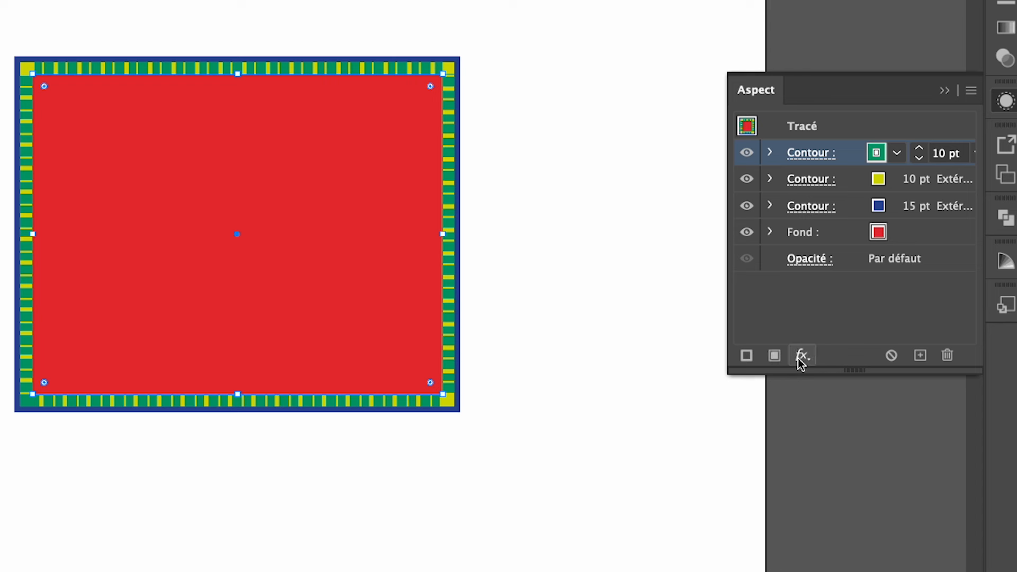
# Apply an Inner Glow effect (Lueur interne) to the rectangle's red fill only.
pyautogui.click(828, 234)
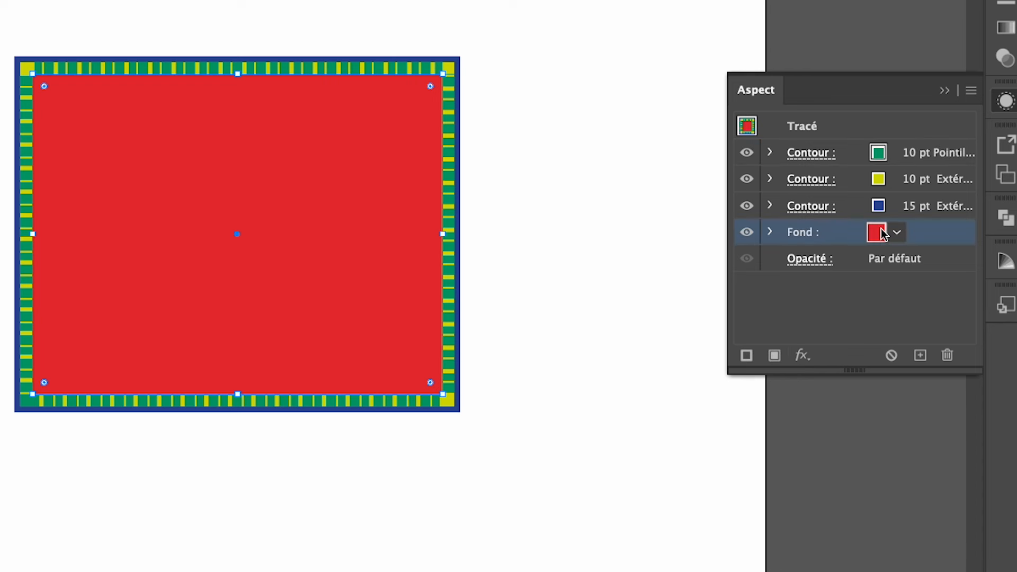
pyautogui.click(803, 355)
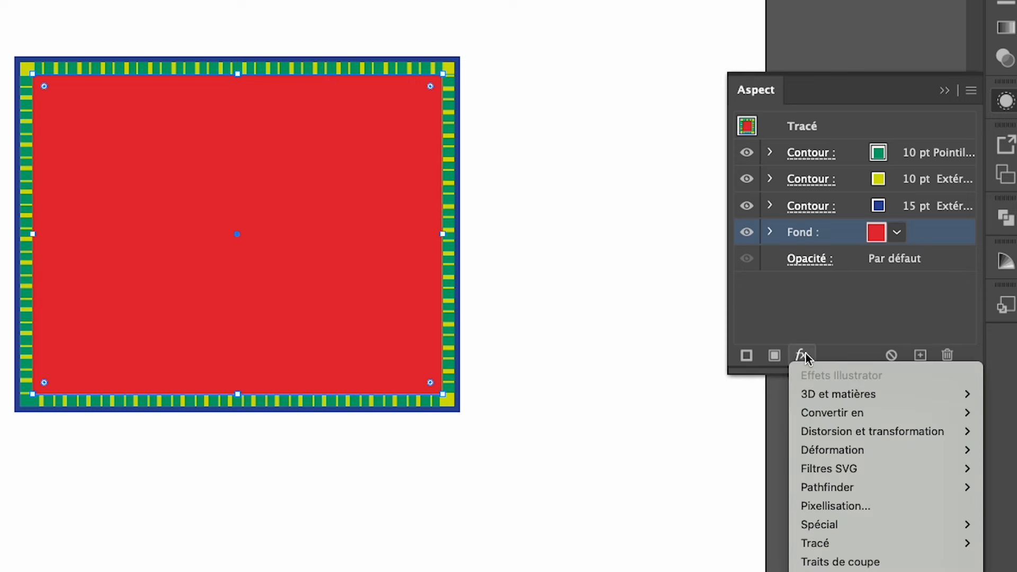
pyautogui.moveTo(859, 525)
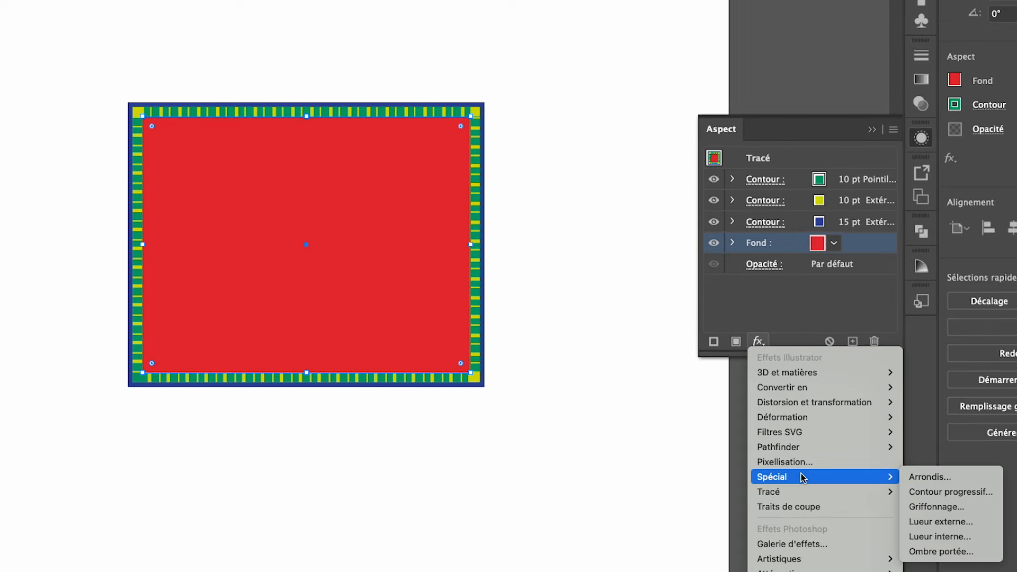
pyautogui.click(953, 539)
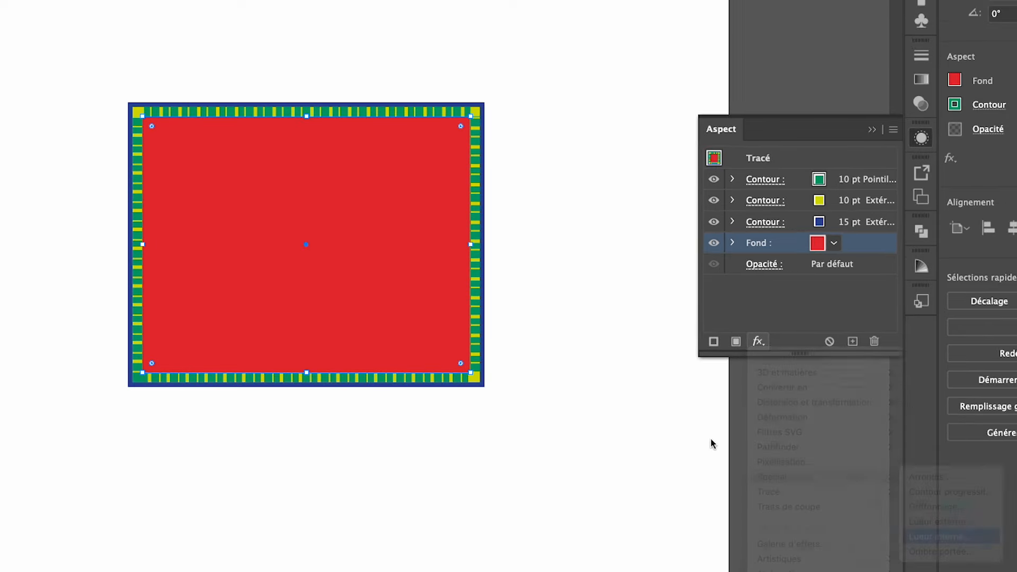
pyautogui.moveTo(533, 210); pyautogui.dragTo(582, 145)
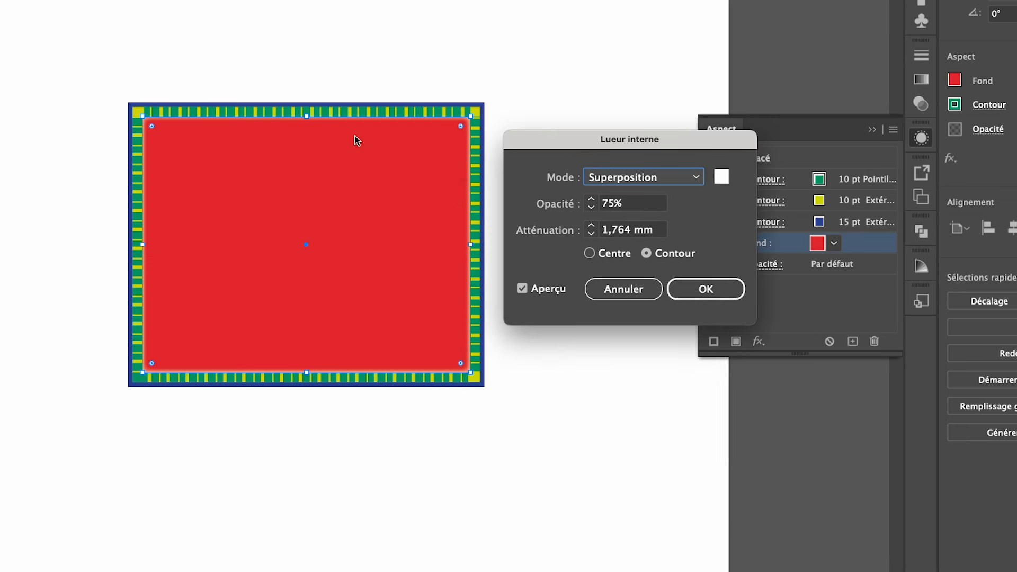
# Compare the centre and edge glow sources, keep the edge (Contour) option, and set the glow's blur to 7 mm.
pyautogui.click(591, 225)
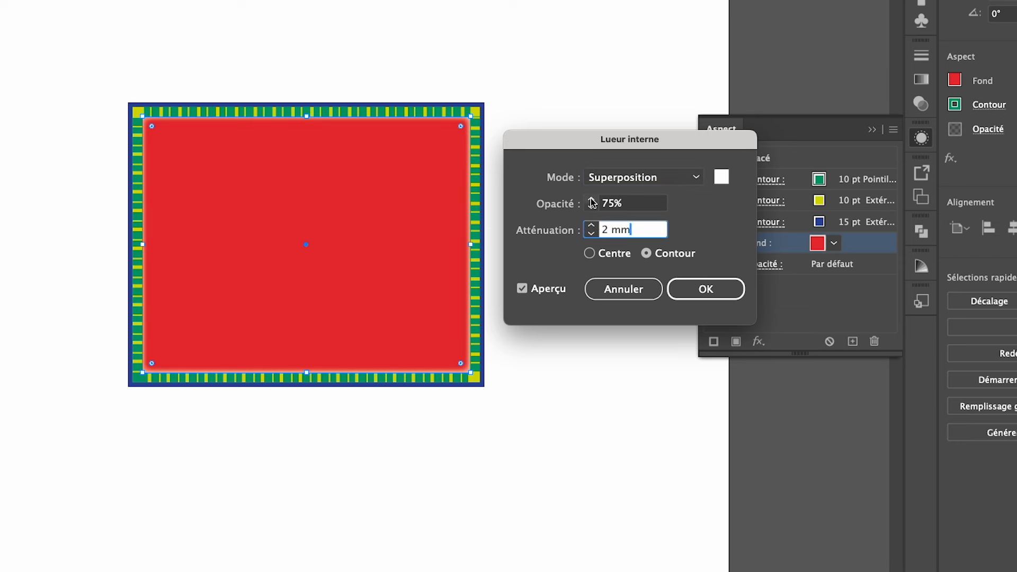
pyautogui.click(590, 253)
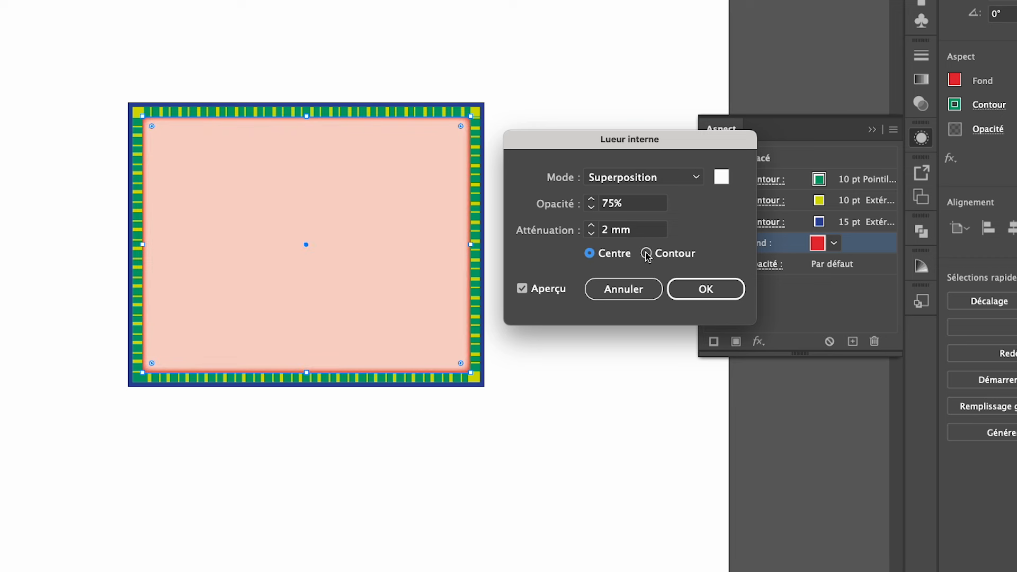
pyautogui.click(646, 254)
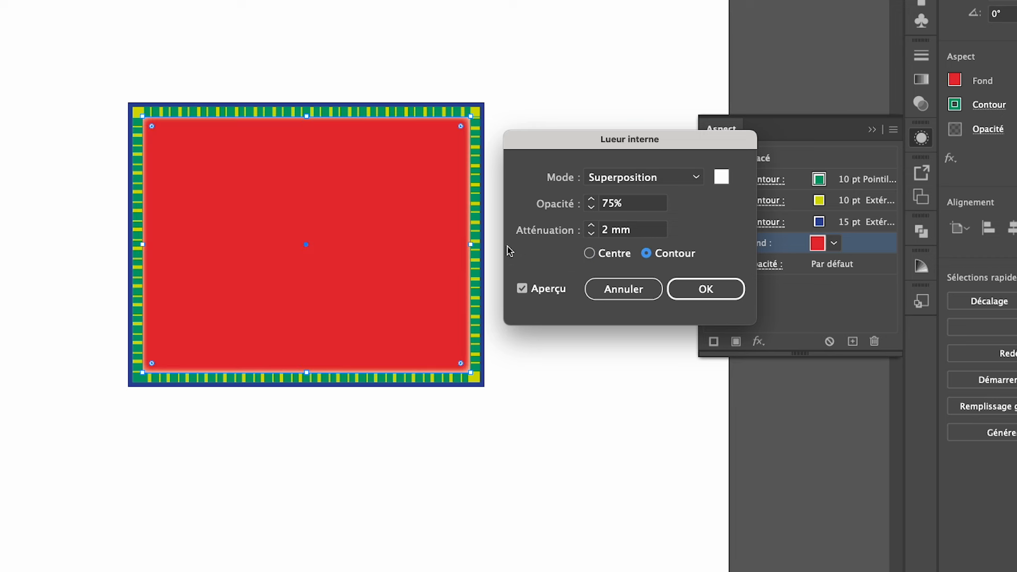
pyautogui.click(592, 226)
pyautogui.click(592, 227)
pyautogui.click(591, 227)
pyautogui.click(592, 227)
pyautogui.click(591, 227)
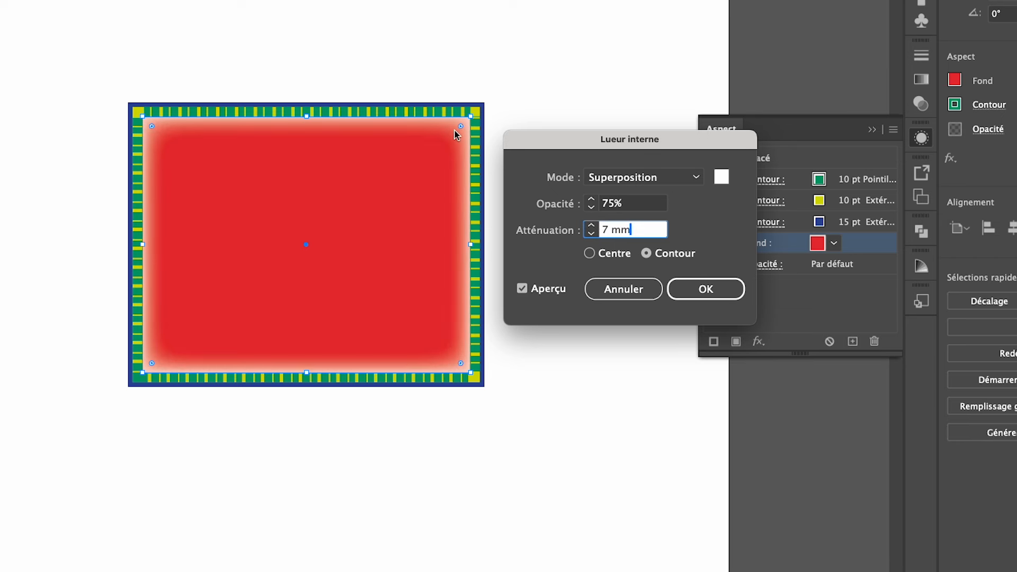
# Change the inner glow's colour to black and its blending mode to Multiply (Produit).
pyautogui.click(721, 178)
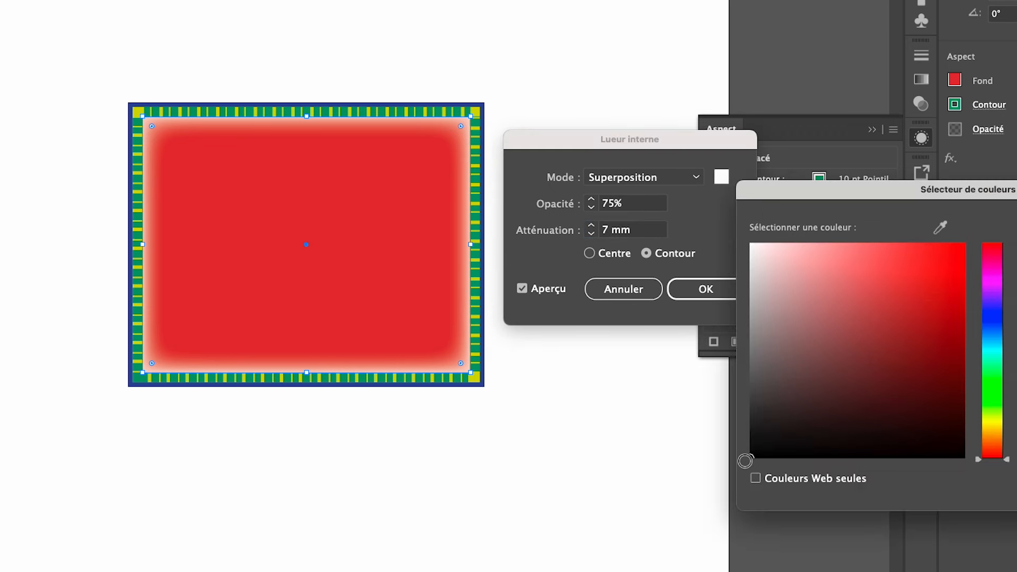
pyautogui.click(751, 456)
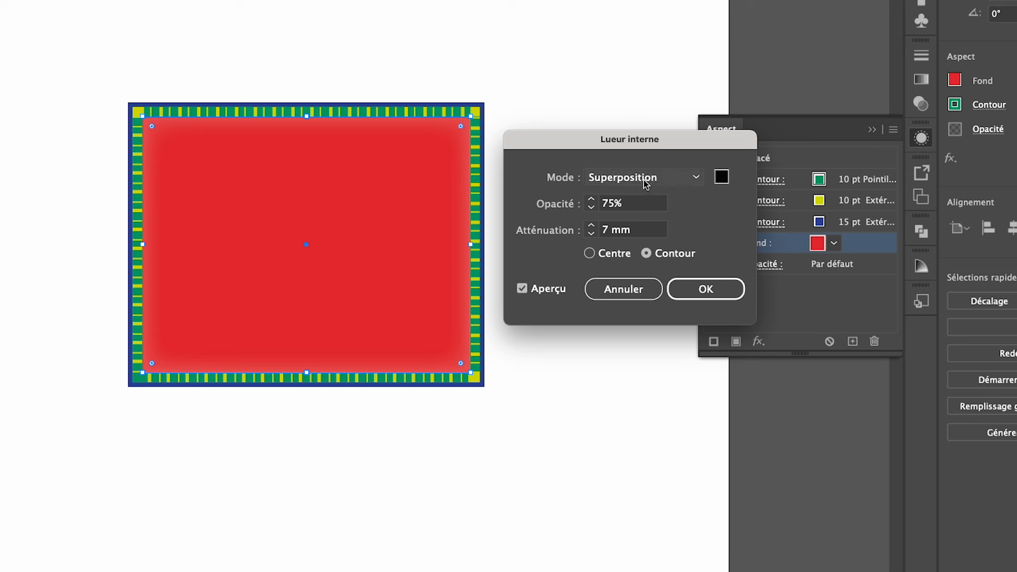
pyautogui.click(636, 178)
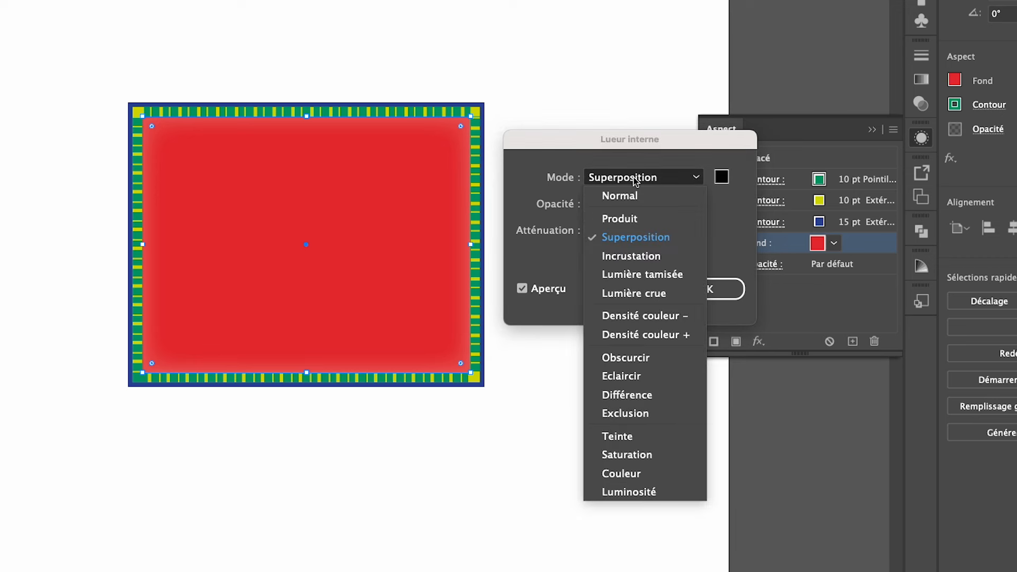
pyautogui.click(628, 219)
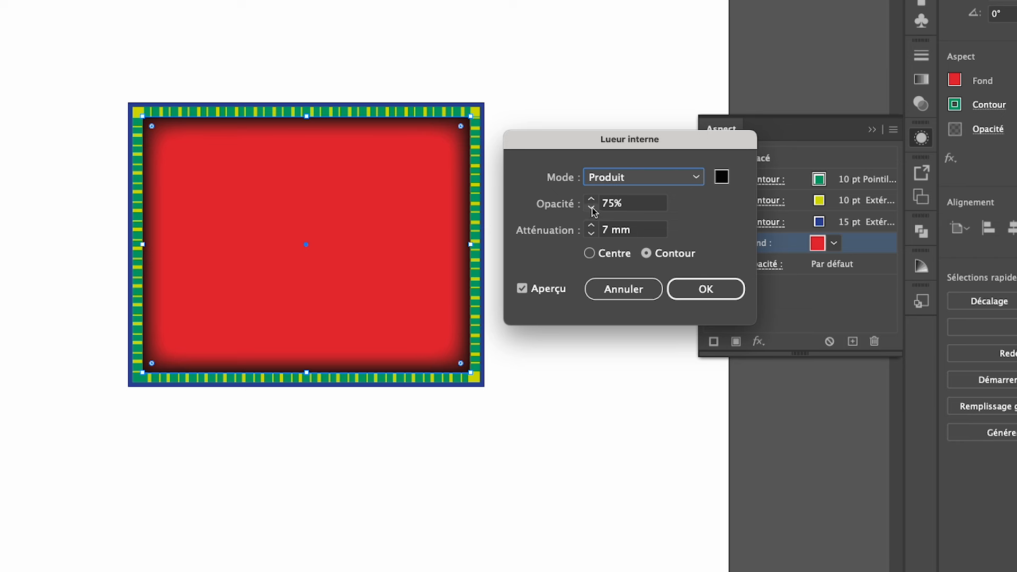
# Set the inner glow's opacity to 50% and apply the effect.
pyautogui.click(615, 206)
pyautogui.doubleClick(616, 207)
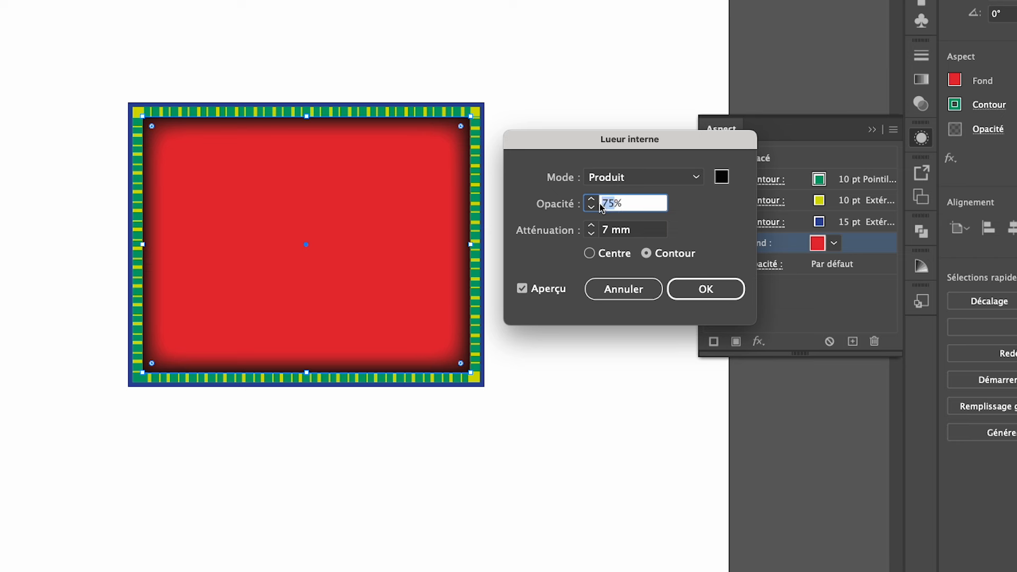
pyautogui.write('50')
pyautogui.click(607, 229)
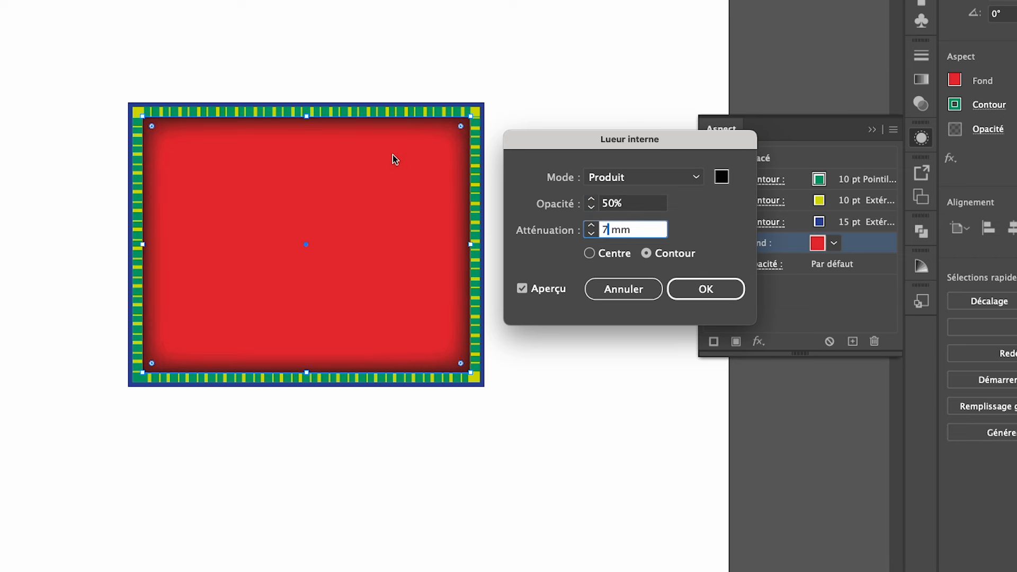
pyautogui.click(720, 293)
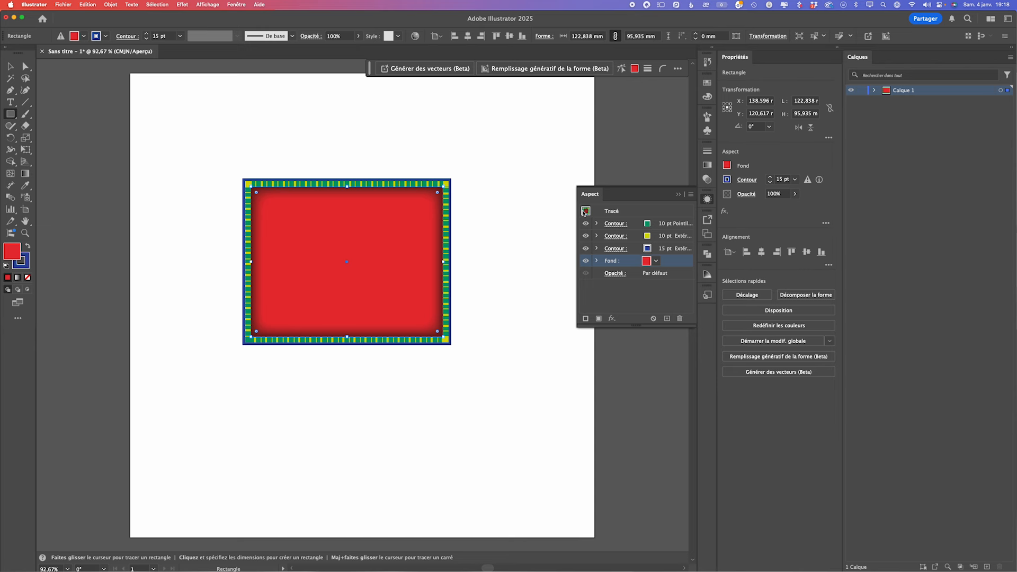
# Save the rectangle's complete appearance as a new graphic style in the Graphic Styles collection.
pyautogui.click(707, 295)
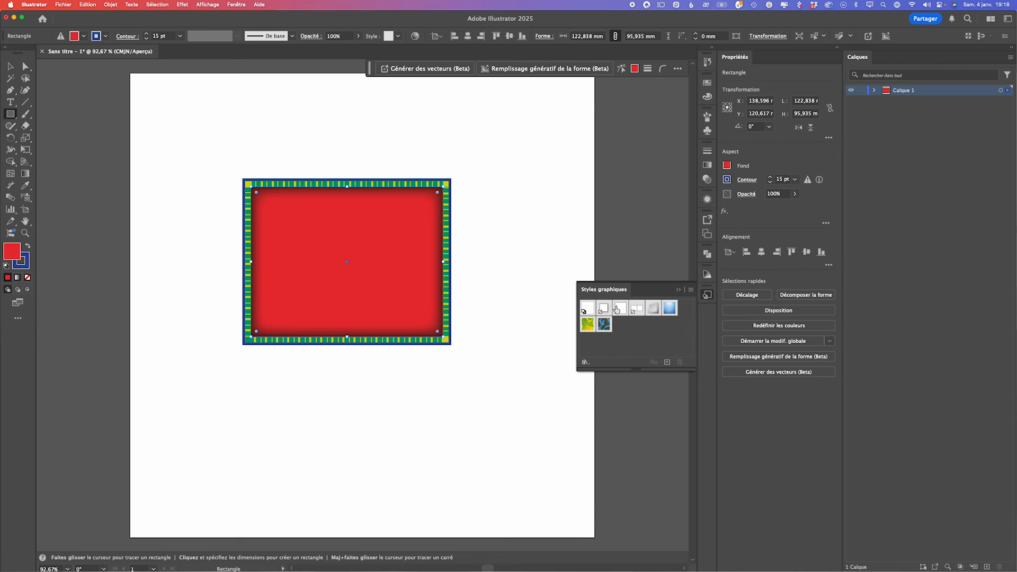
pyautogui.moveTo(617, 290); pyautogui.dragTo(557, 408)
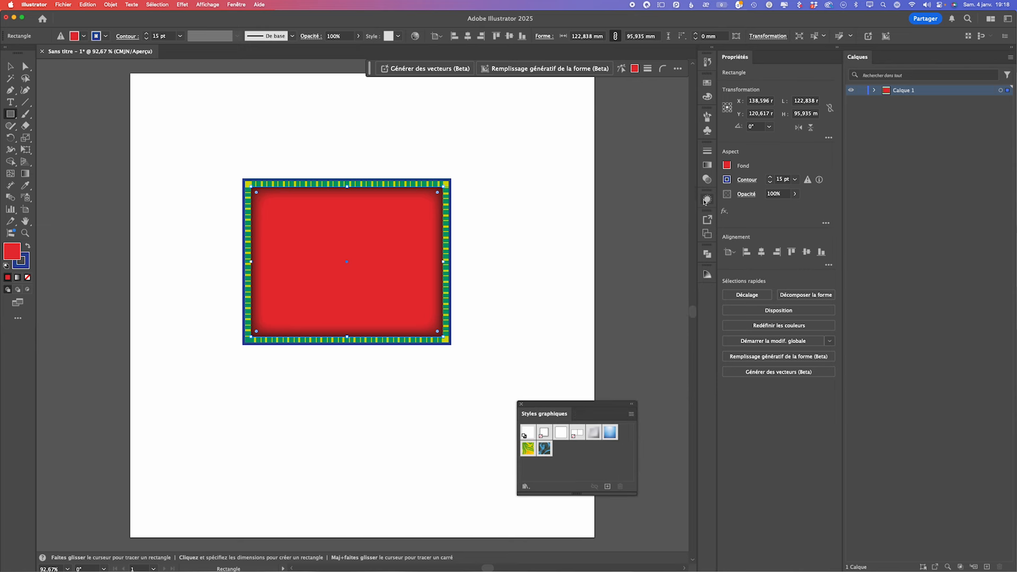
pyautogui.click(708, 199)
pyautogui.moveTo(587, 213); pyautogui.dragTo(586, 454)
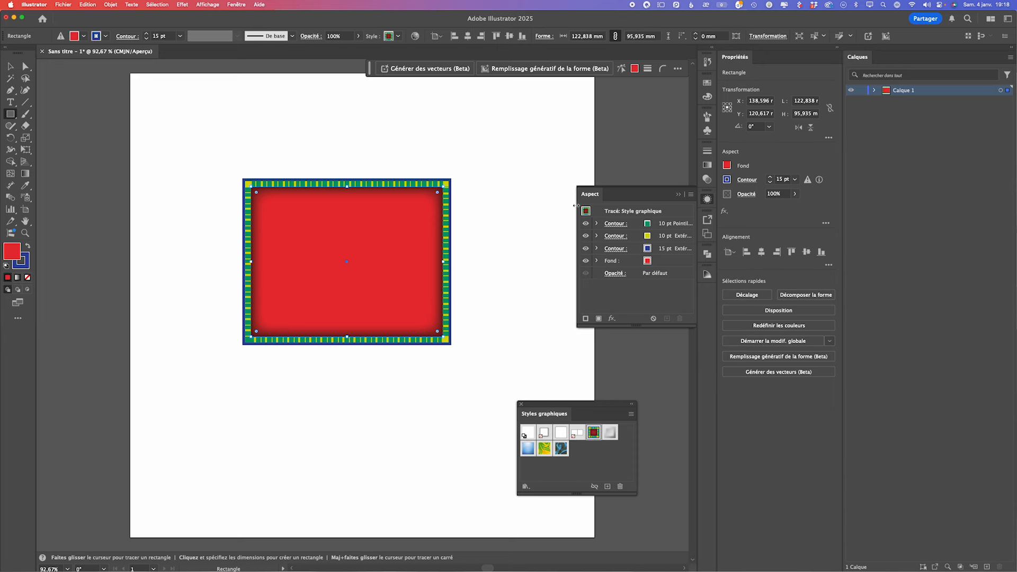
pyautogui.click(677, 195)
# Delete the styled rectangle from the artboard, keeping the graphic styles at hand.
pyautogui.moveTo(557, 419); pyautogui.dragTo(596, 134)
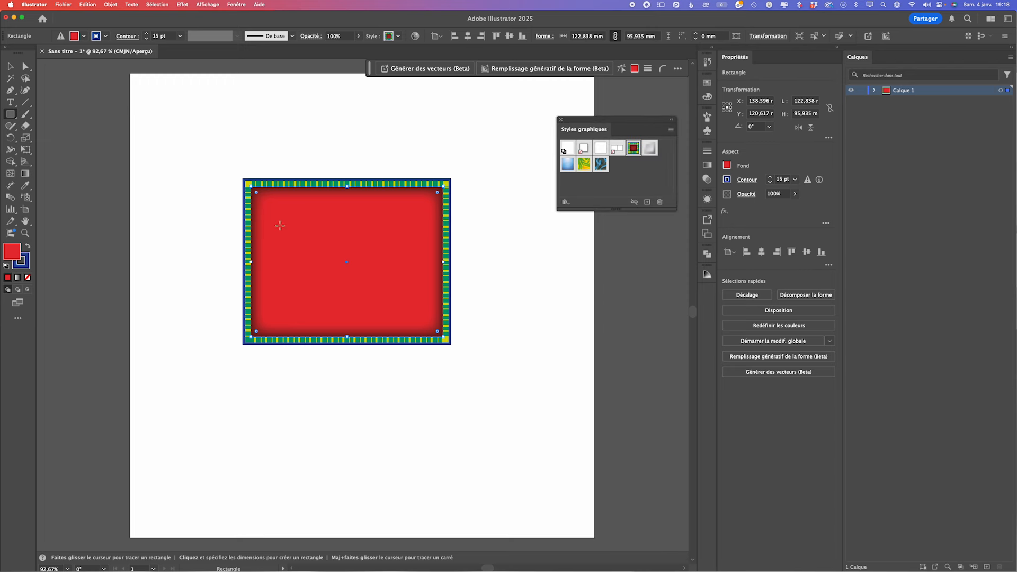
pyautogui.press('v')
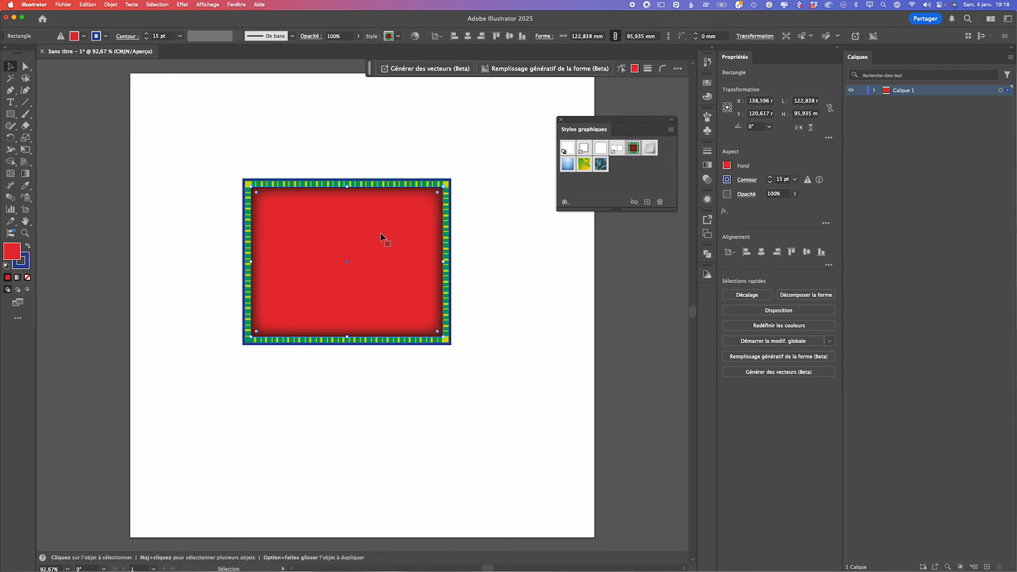
pyautogui.press('Delete')
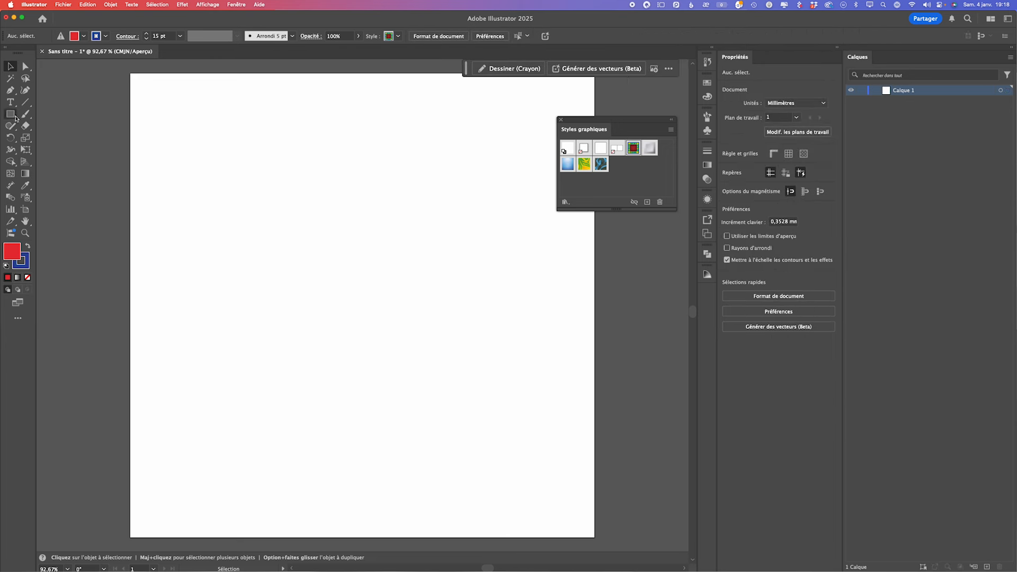
# Draw an ellipse about 129 by 119 mm on the artboard and apply the saved red-and-green graphic style.
pyautogui.click(10, 115)
pyautogui.moveTo(11, 115); pyautogui.dragTo(58, 139)
pyautogui.moveTo(269, 240); pyautogui.dragTo(457, 426)
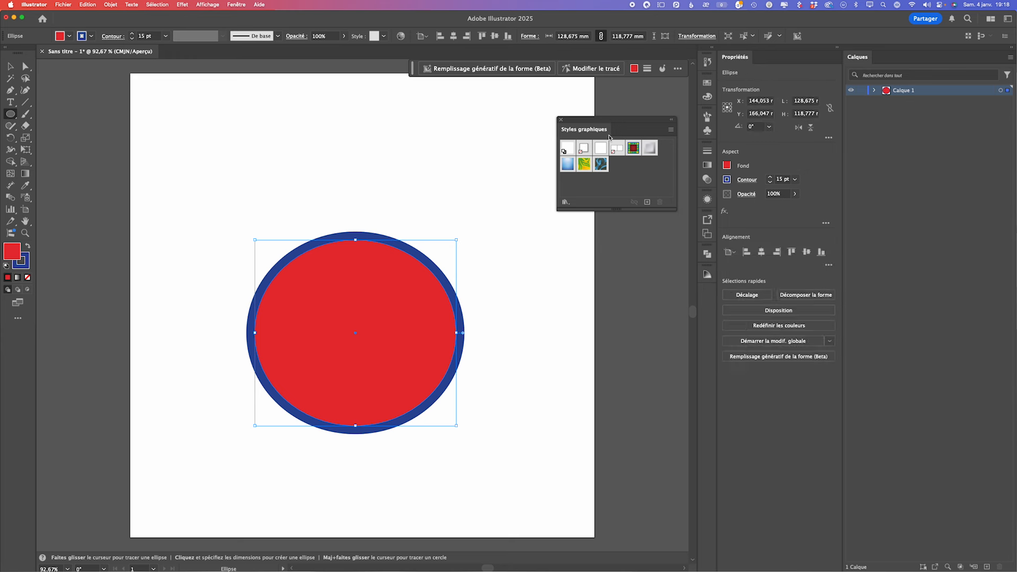
pyautogui.click(635, 152)
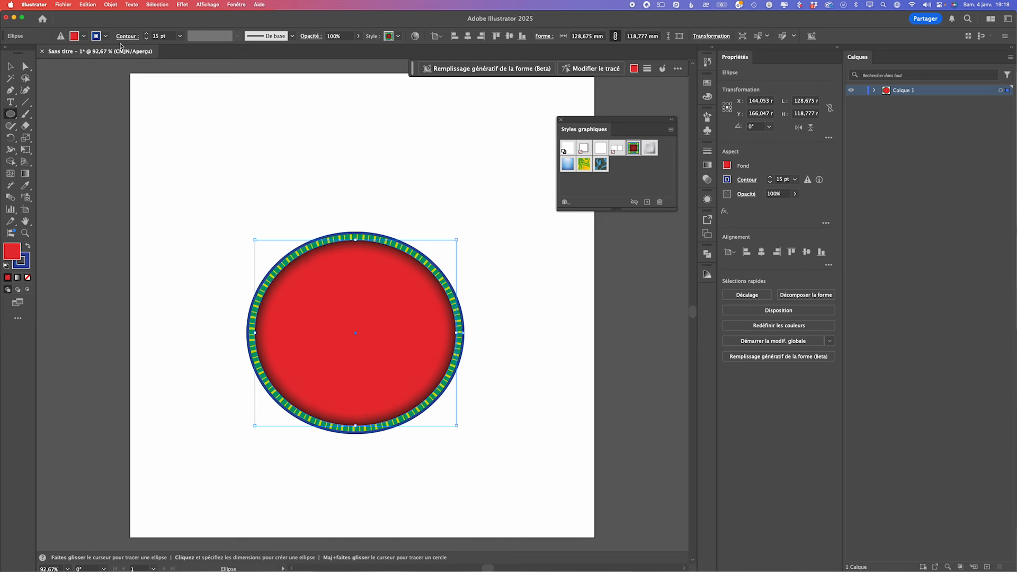
# Create a new 297 × 297 mm CMYK document with the recent preset.
pyautogui.click(63, 4)
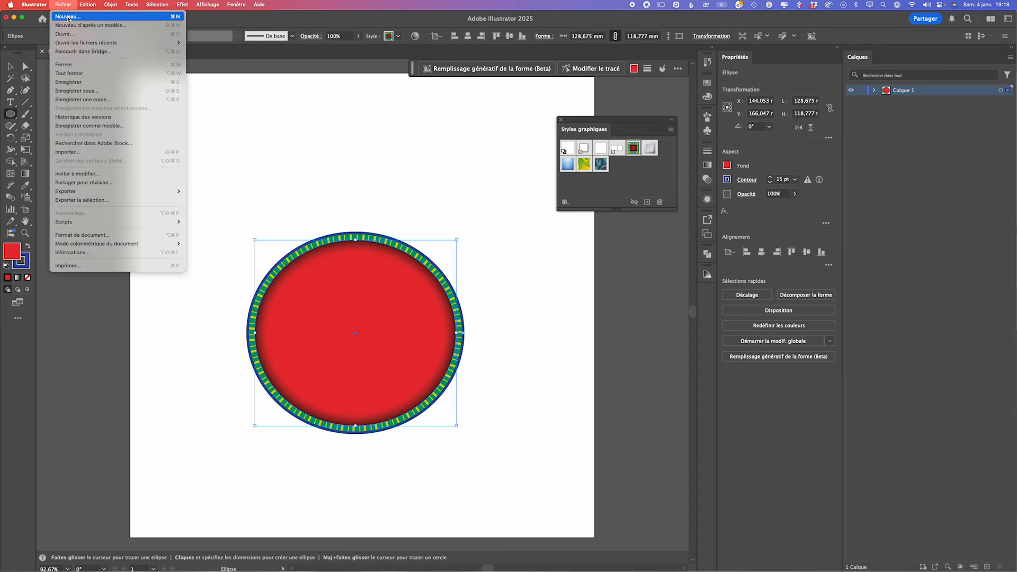
pyautogui.click(68, 17)
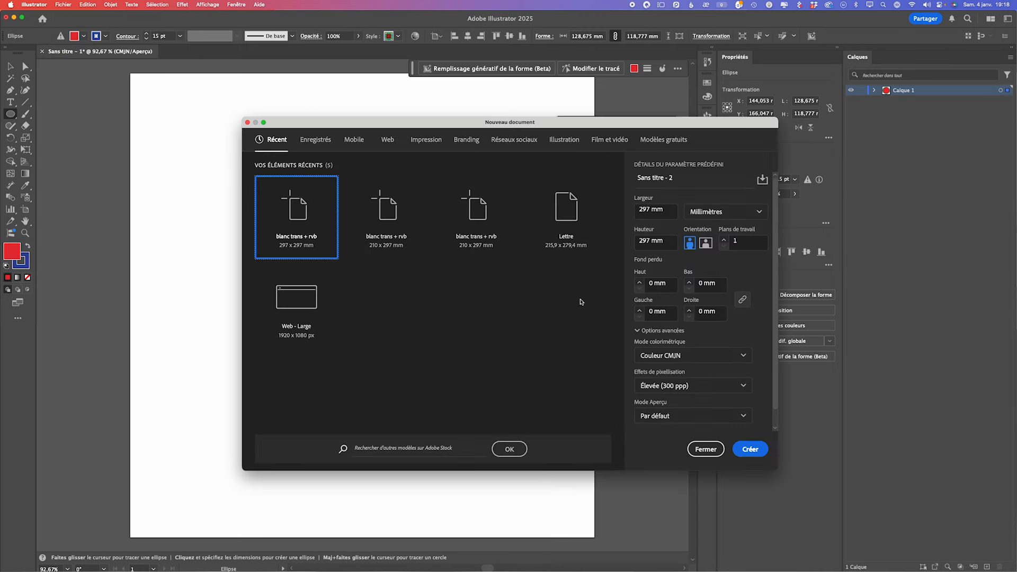
pyautogui.click(756, 454)
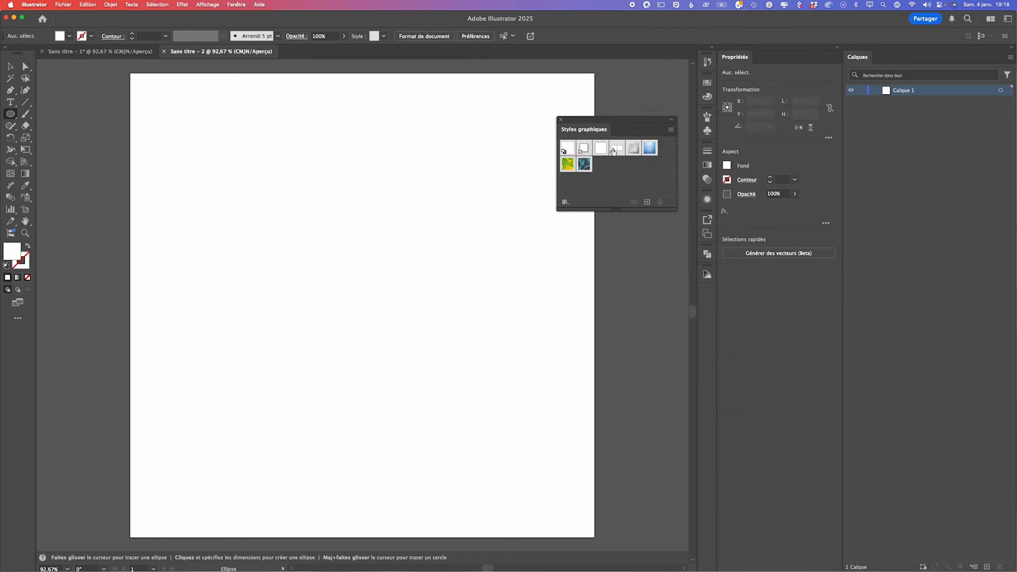
# Save the graphic styles of the document Sans titre - 1 as a style library named "mon style".
pyautogui.click(101, 51)
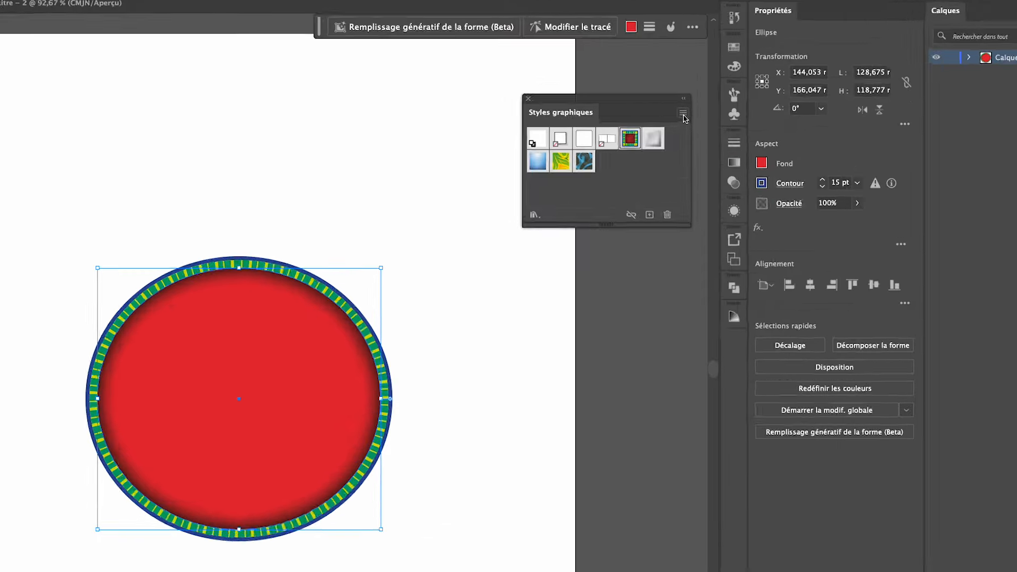
pyautogui.click(670, 130)
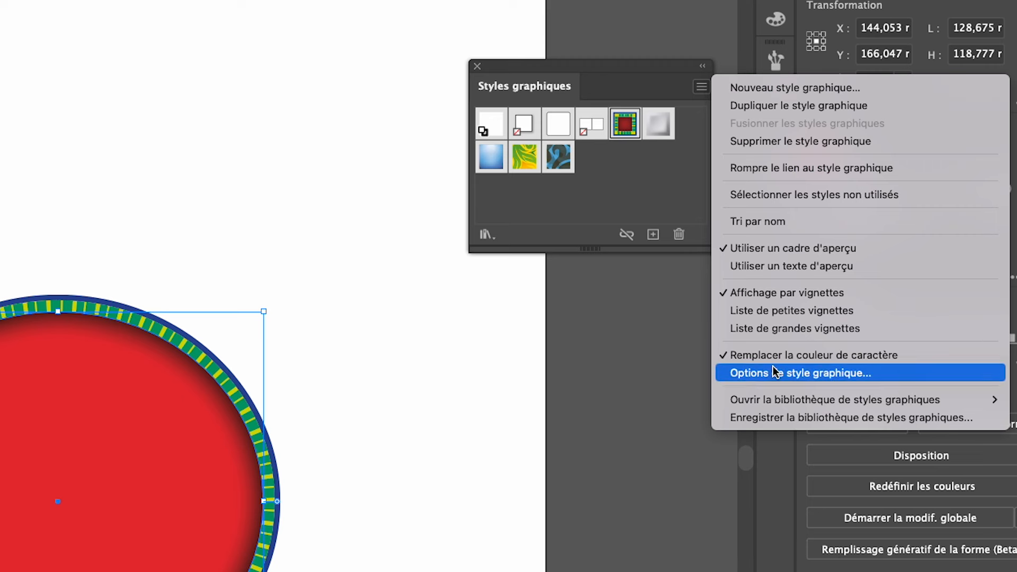
pyautogui.click(775, 422)
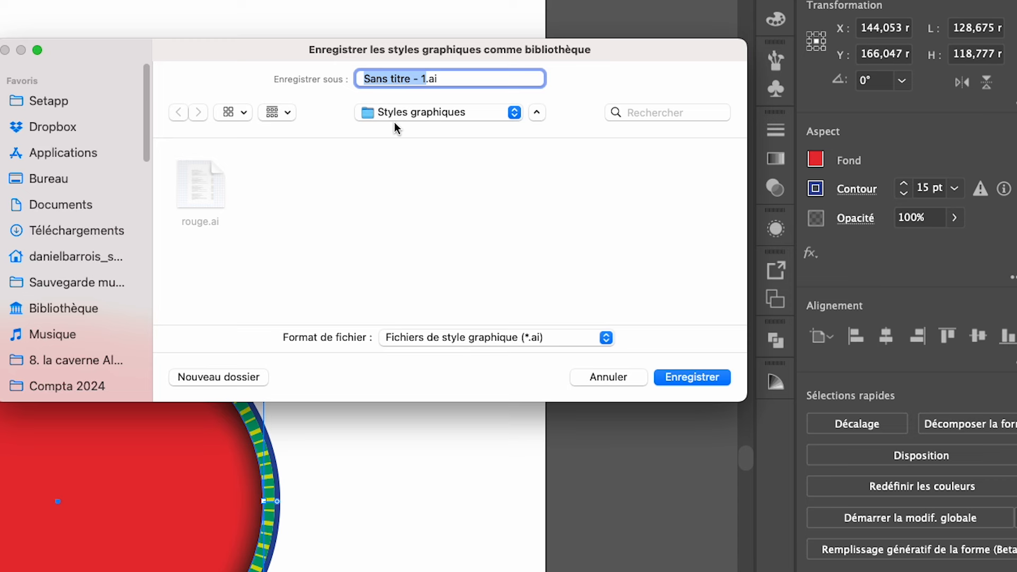
pyautogui.write('mon sty')
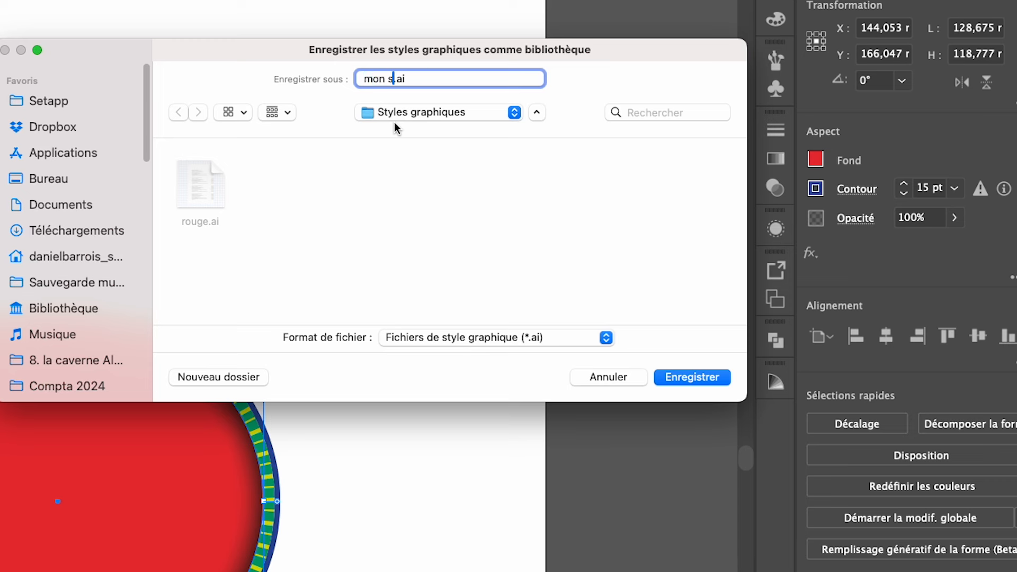
pyautogui.write('le')
pyautogui.click(692, 377)
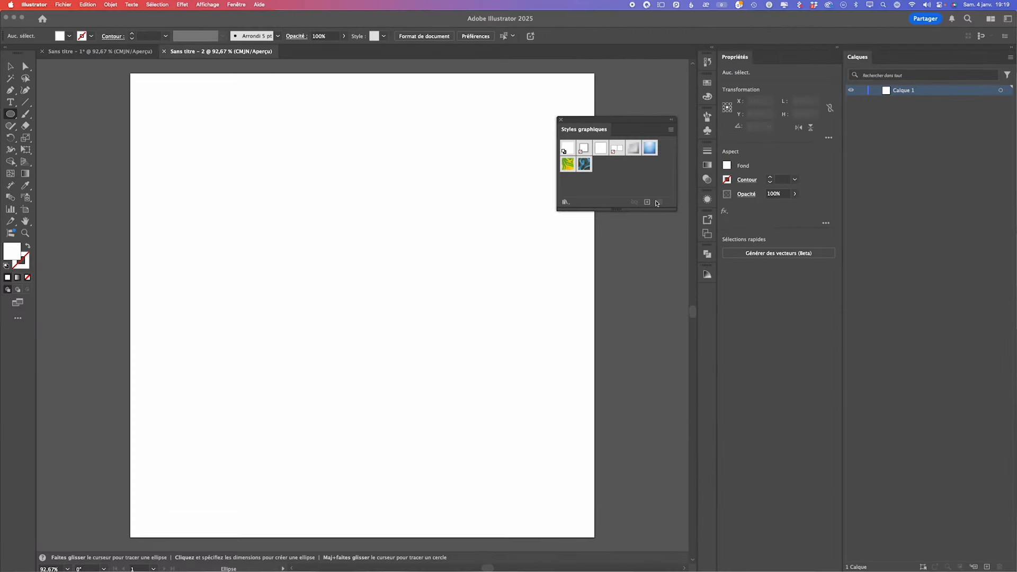
# Load the user style library "mon style" in Sans titre - 2 and add its red-and-green style to the document's graphic styles.
pyautogui.click(672, 130)
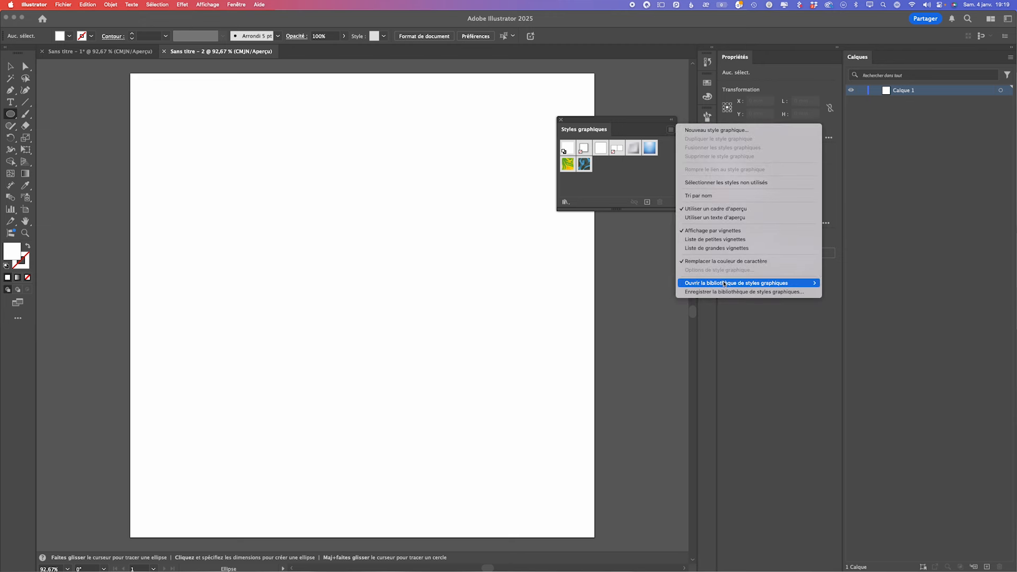
pyautogui.moveTo(724, 283)
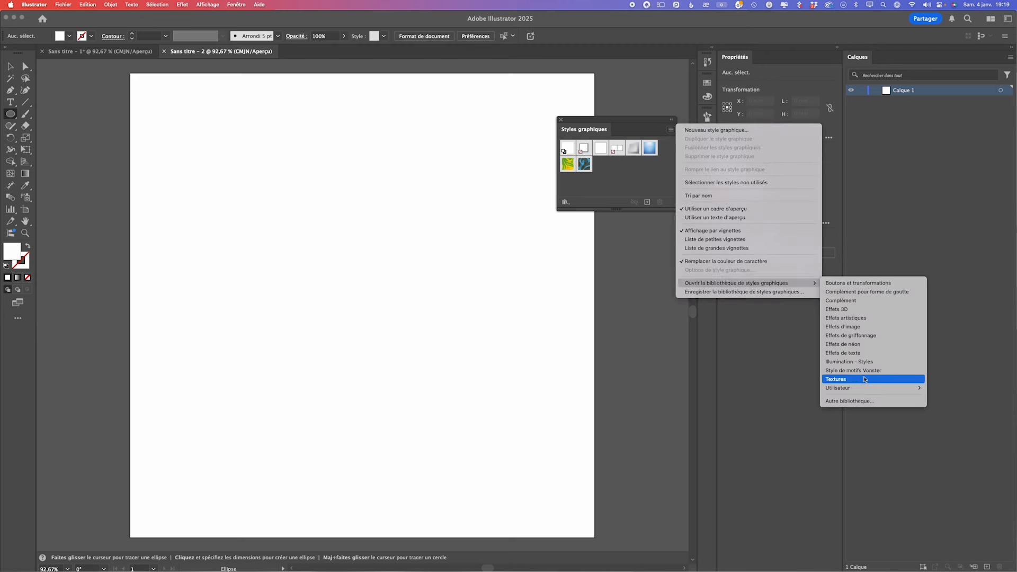
pyautogui.moveTo(863, 390)
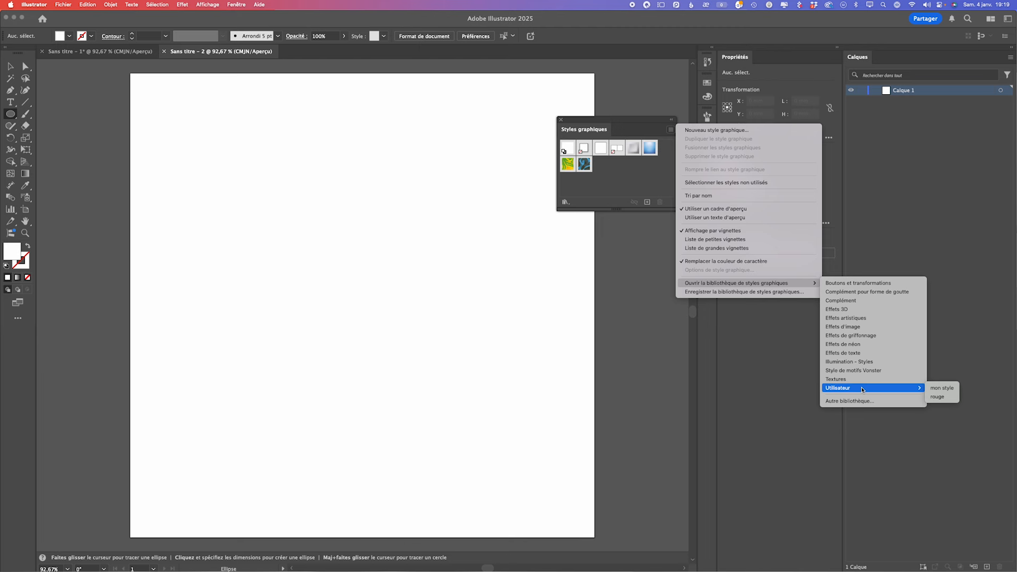
pyautogui.click(942, 388)
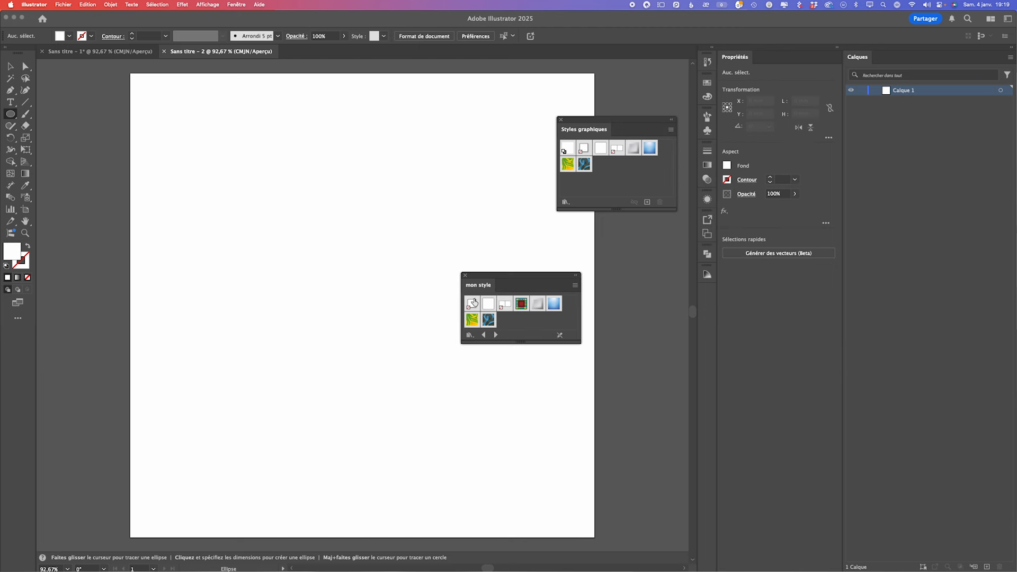
pyautogui.moveTo(483, 275); pyautogui.dragTo(477, 223)
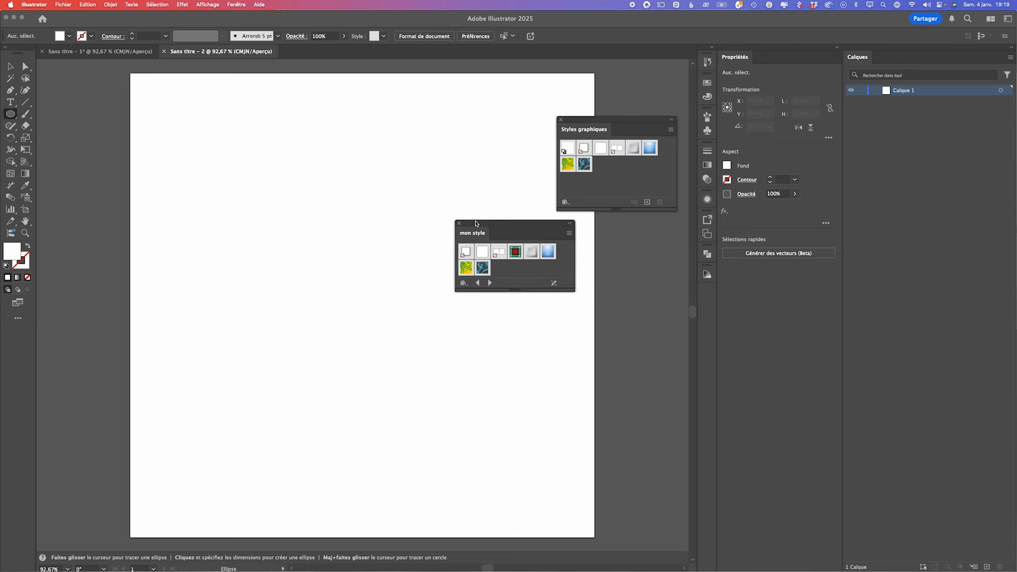
pyautogui.click(514, 252)
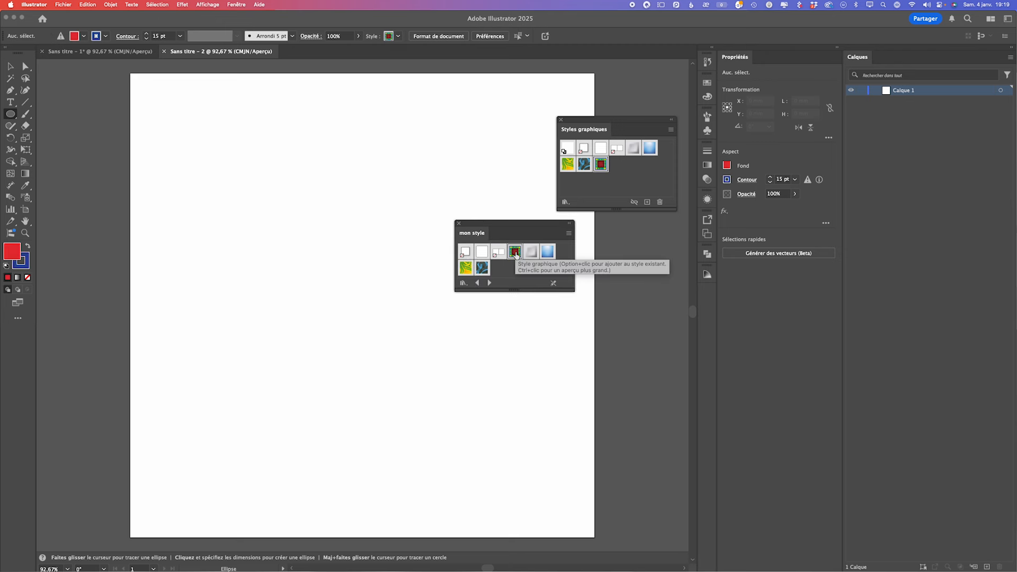
pyautogui.click(459, 224)
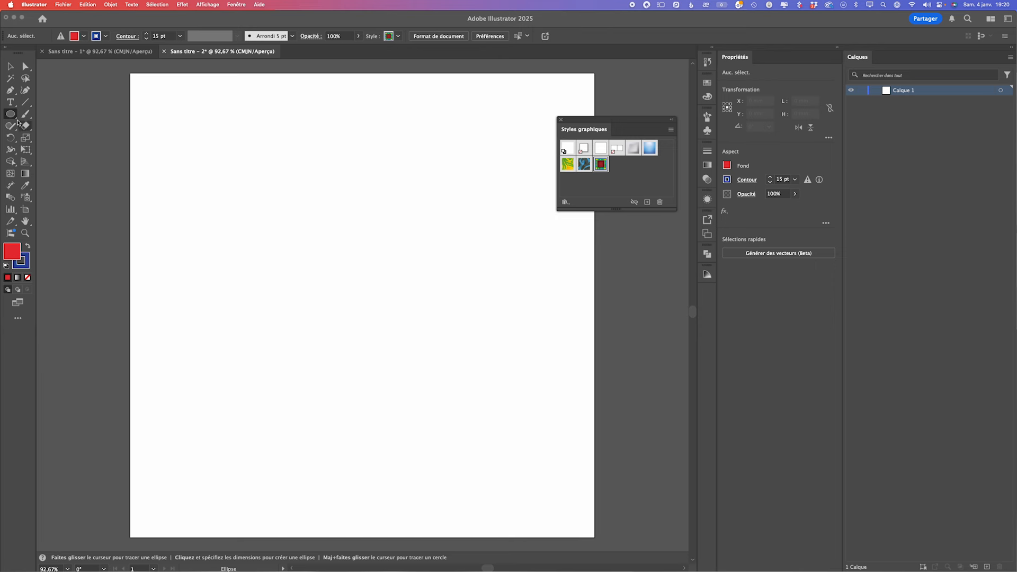
# Draw a five-pointed star about 137 by 134 mm in the artboard's upper area and apply the imported red-and-green style.
pyautogui.moveTo(13, 115); pyautogui.dragTo(44, 162)
pyautogui.moveTo(314, 217)
pyautogui.mouseDown()
pyautogui.moveTo(377, 261)
pyautogui.moveTo(404, 295)
pyautogui.moveTo(391, 298)
pyautogui.mouseUp()
pyautogui.click(391, 298)
pyautogui.click(506, 323)
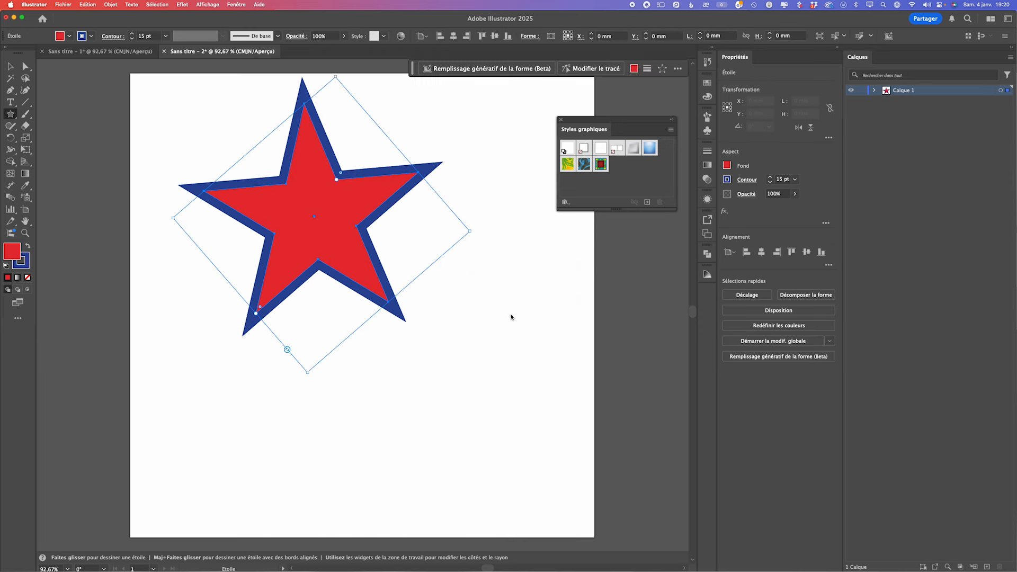
pyautogui.click(600, 165)
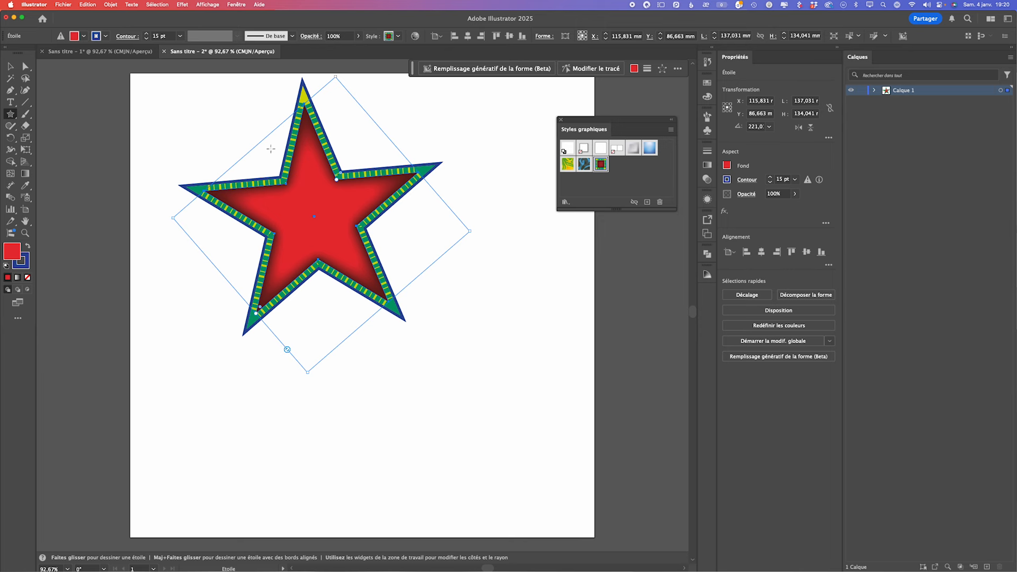
pyautogui.click(10, 66)
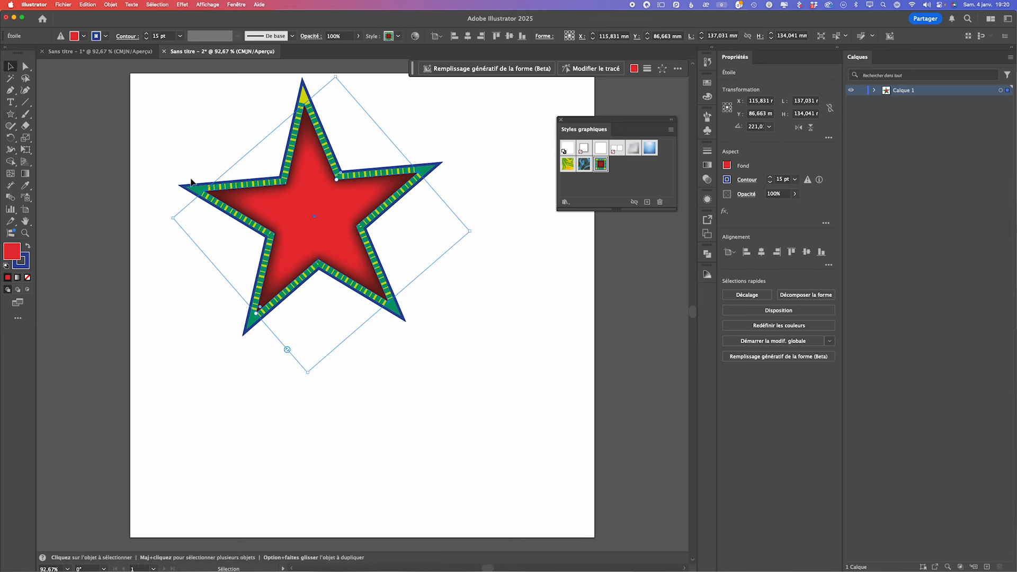
# Return to Sans titre - 1 and open the "illustrator" library in an enlarged Libraries (Bibliothèques) view beside the ellipse.
pyautogui.click(117, 51)
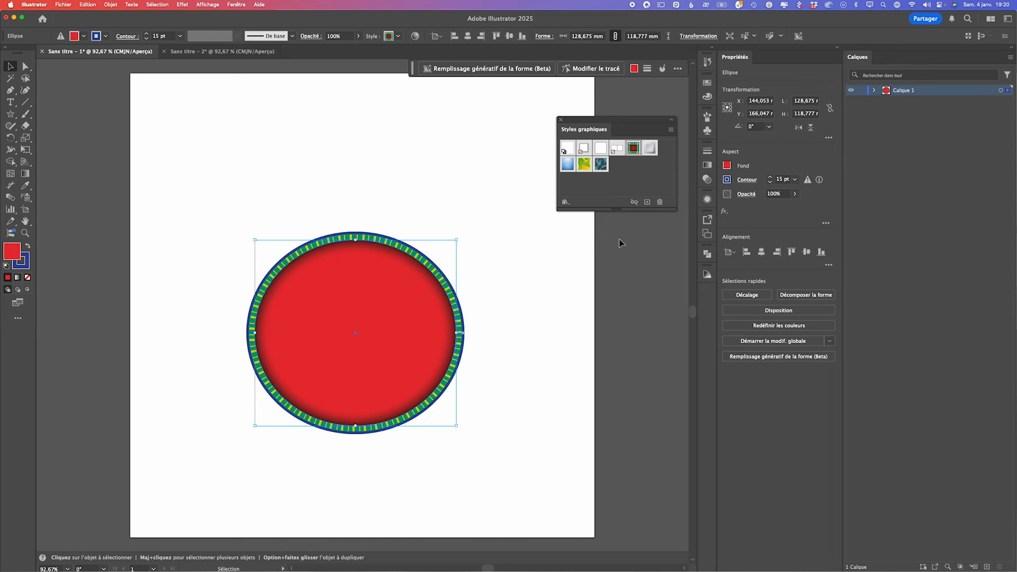
pyautogui.click(236, 5)
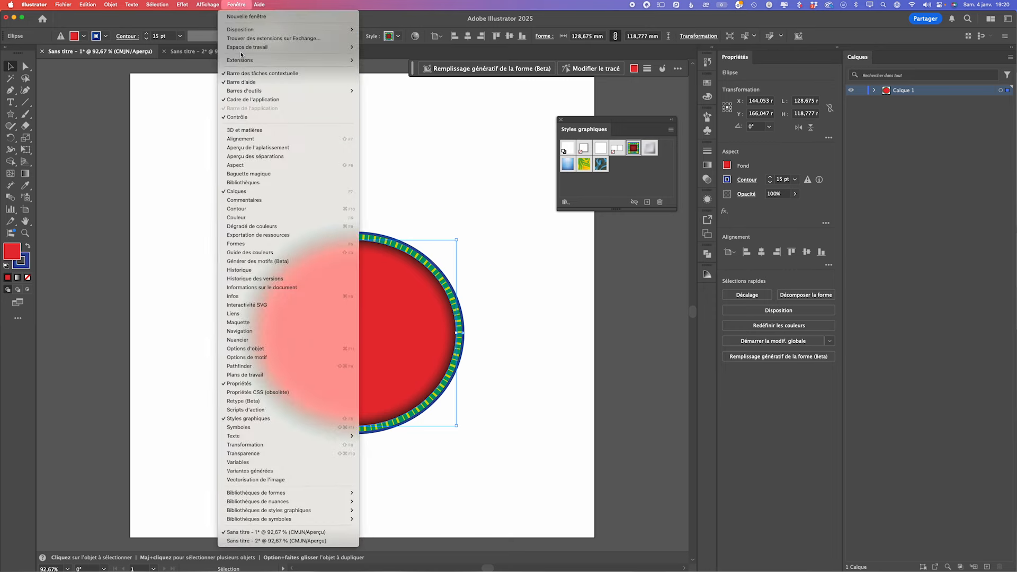
pyautogui.click(247, 182)
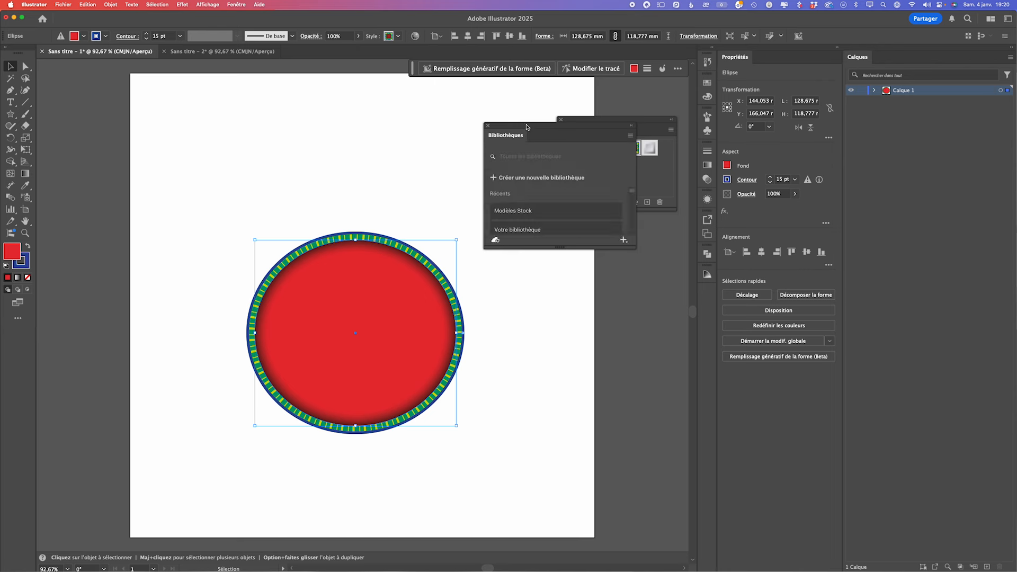
pyautogui.moveTo(525, 128); pyautogui.dragTo(573, 90)
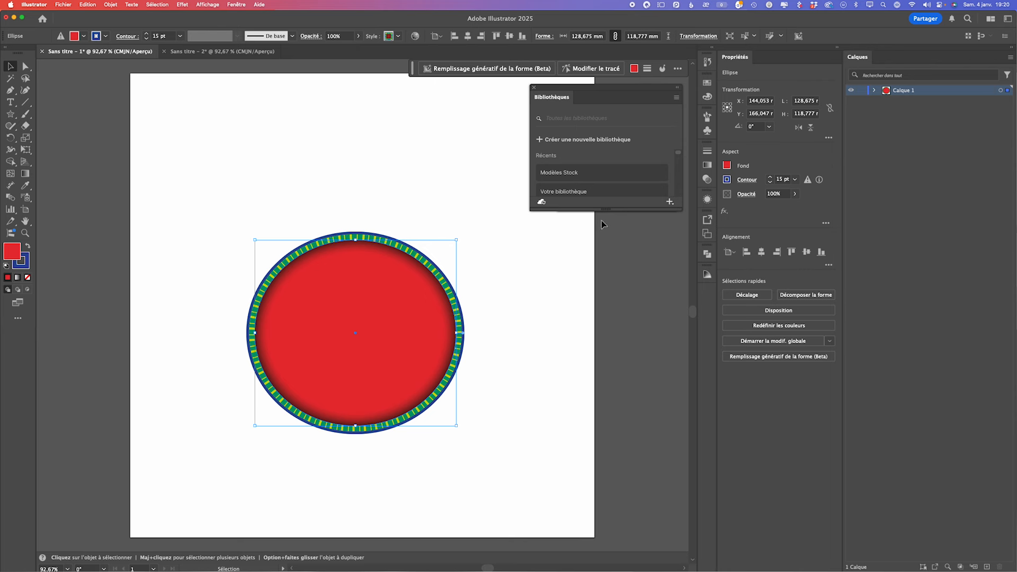
pyautogui.moveTo(607, 211); pyautogui.dragTo(616, 381)
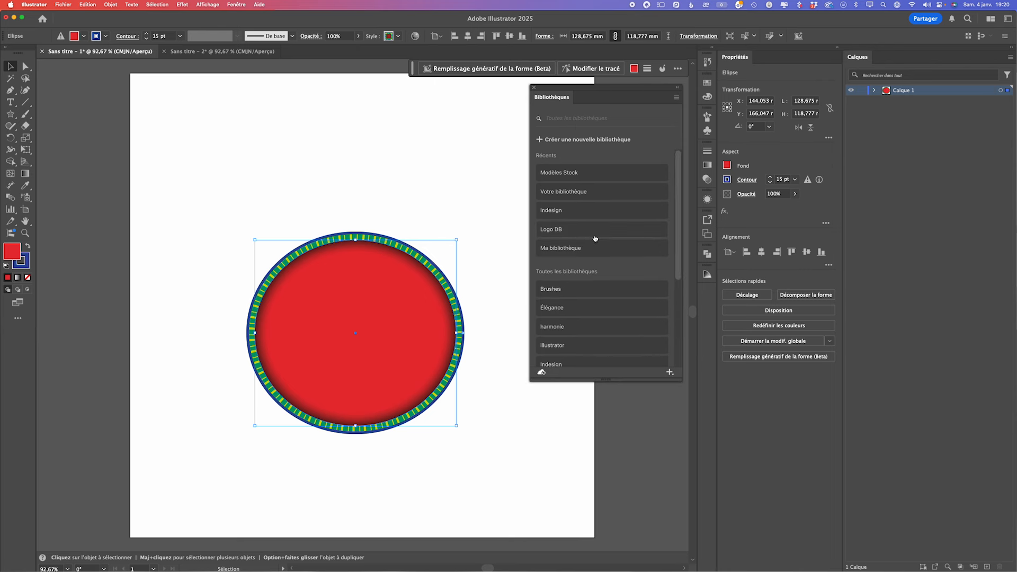
pyautogui.scroll(-1, 595, 316)
pyautogui.scroll(-5, 594, 316)
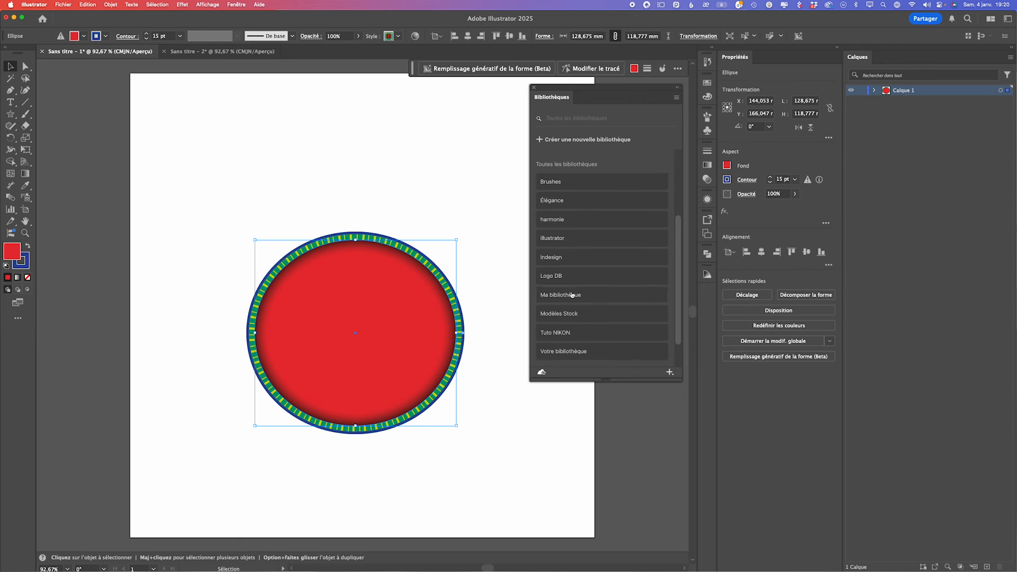
pyautogui.click(585, 242)
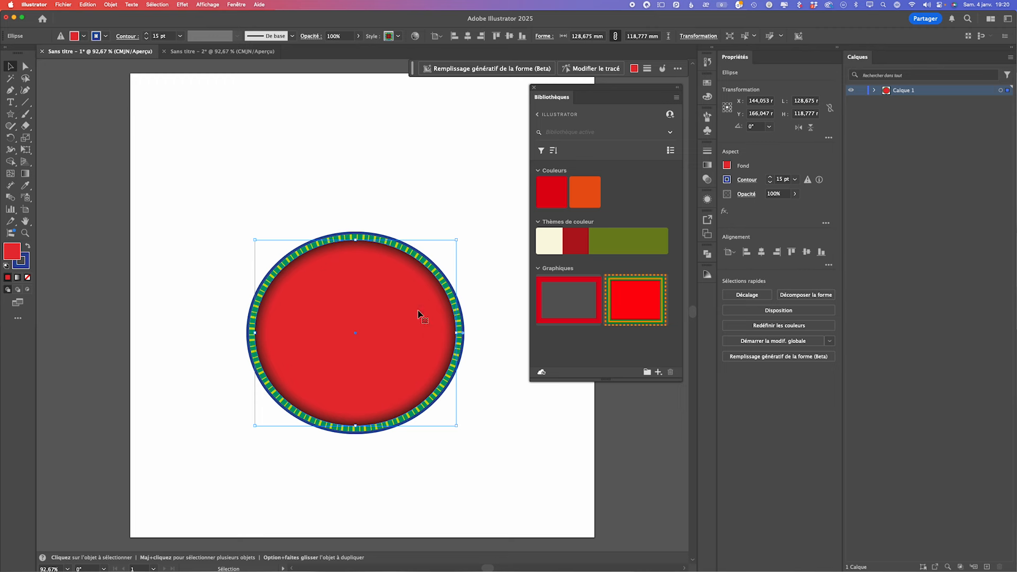
# Add the styled ellipse to the library's graphics, assigning the current working space Coated FOGRA39 as its profile.
pyautogui.moveTo(392, 323); pyautogui.dragTo(595, 290)
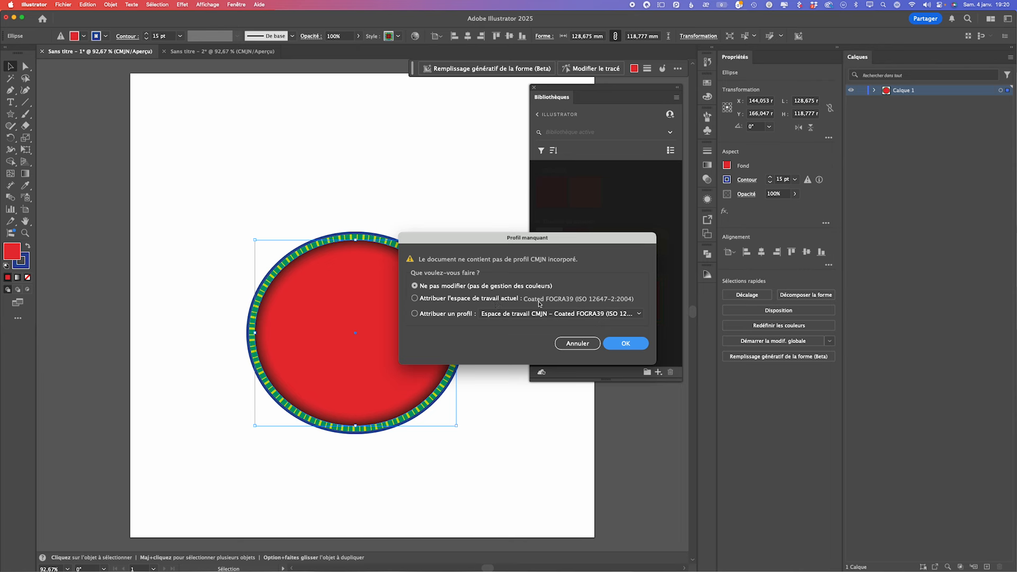
pyautogui.click(415, 299)
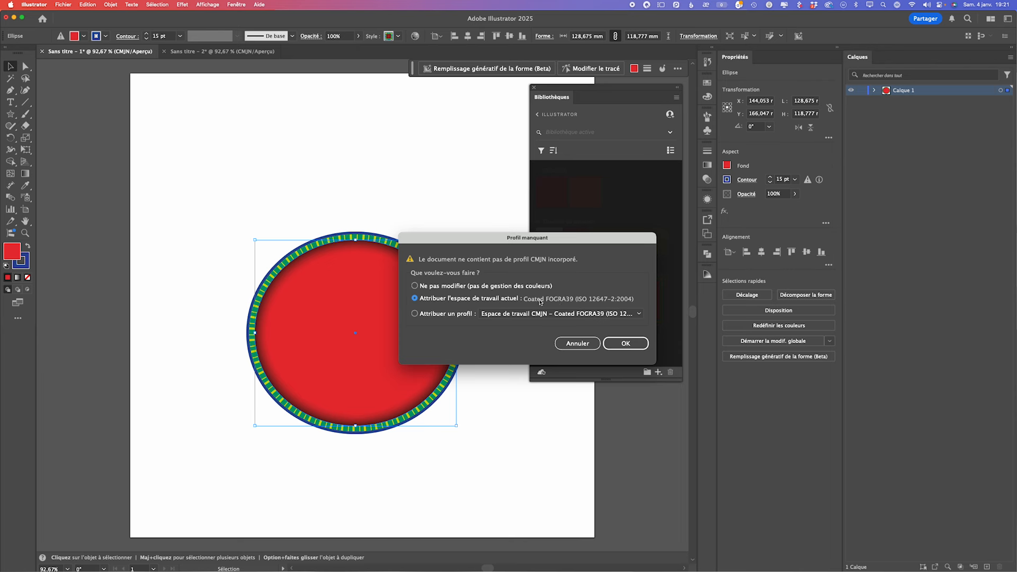
pyautogui.click(613, 343)
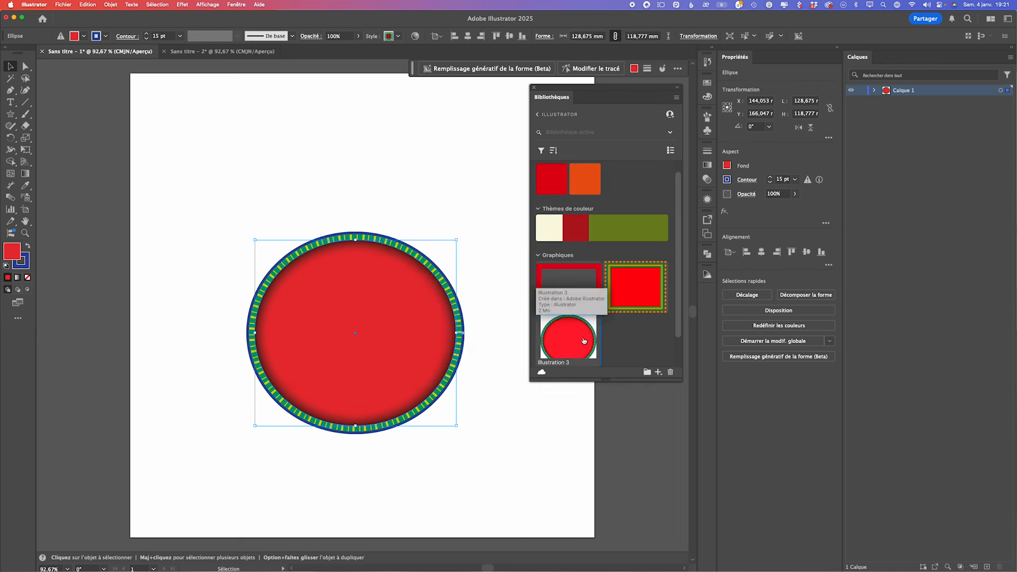
# Remove the imported red-and-green graphic style from Sans titre - 2 and delete the star from its artboard.
pyautogui.click(252, 53)
pyautogui.moveTo(575, 102); pyautogui.dragTo(585, 219)
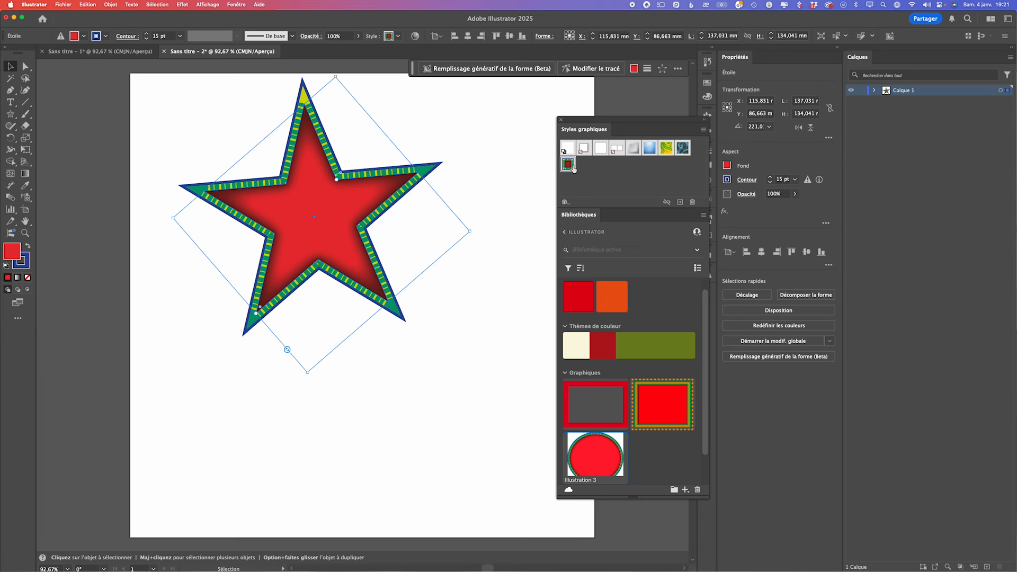
pyautogui.click(693, 202)
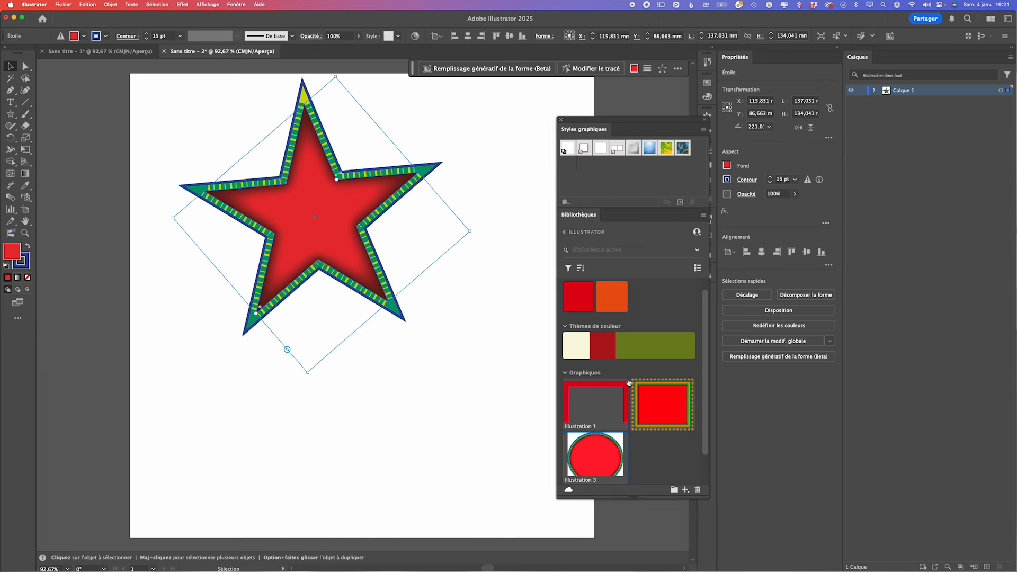
pyautogui.press('Delete')
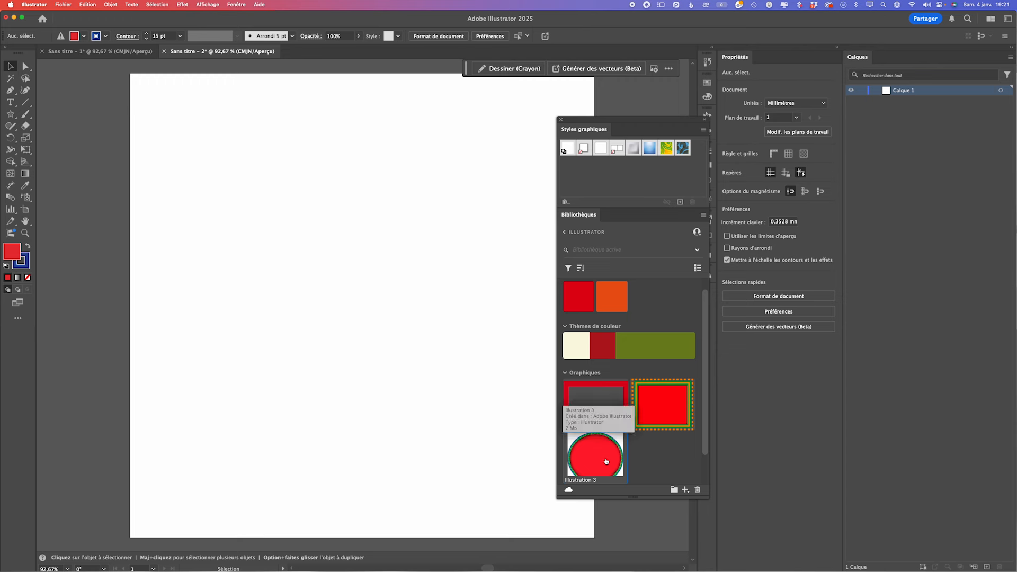
# Place the library graphic Illustration 3 on the artboard at about 79 by 74 mm, and delete it again.
pyautogui.moveTo(604, 459); pyautogui.dragTo(295, 263)
pyautogui.moveTo(332, 319); pyautogui.dragTo(381, 366)
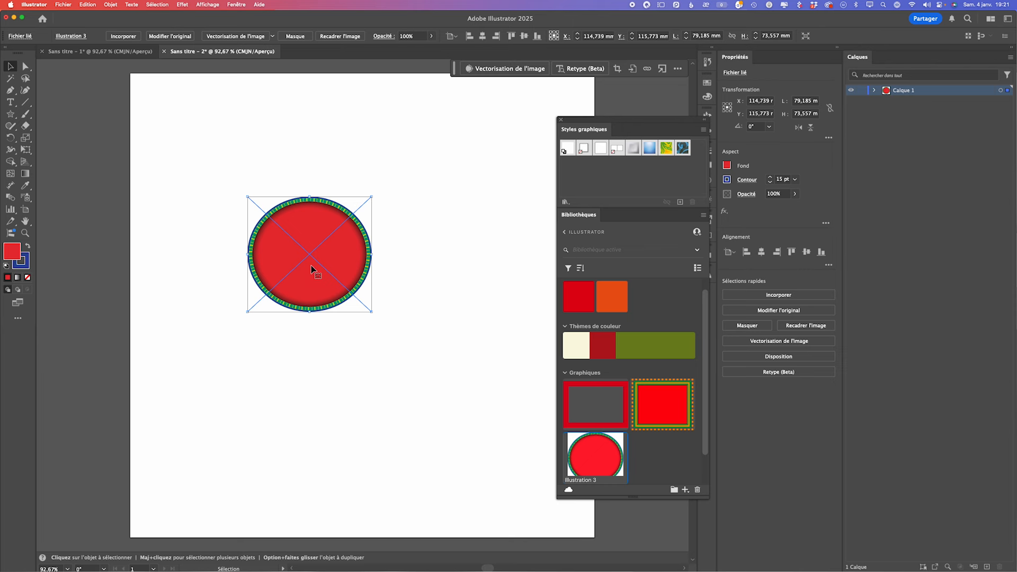
pyautogui.press('Delete')
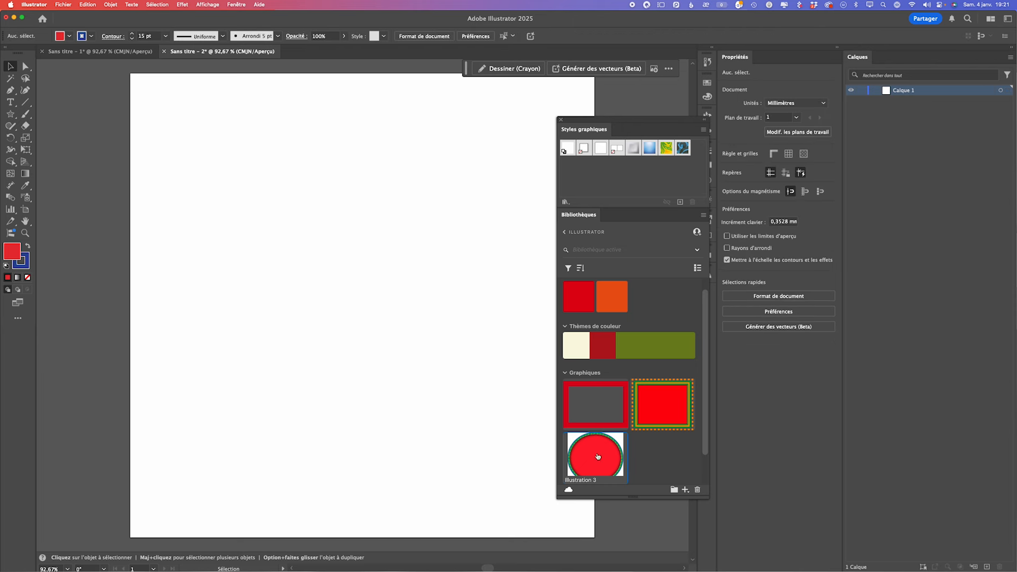
# Bring in the ellipse's graphic style by placing the library graphic Illustration 3 at about 129 by 119 mm and deleting the placed artwork.
pyautogui.moveTo(597, 463); pyautogui.dragTo(300, 251)
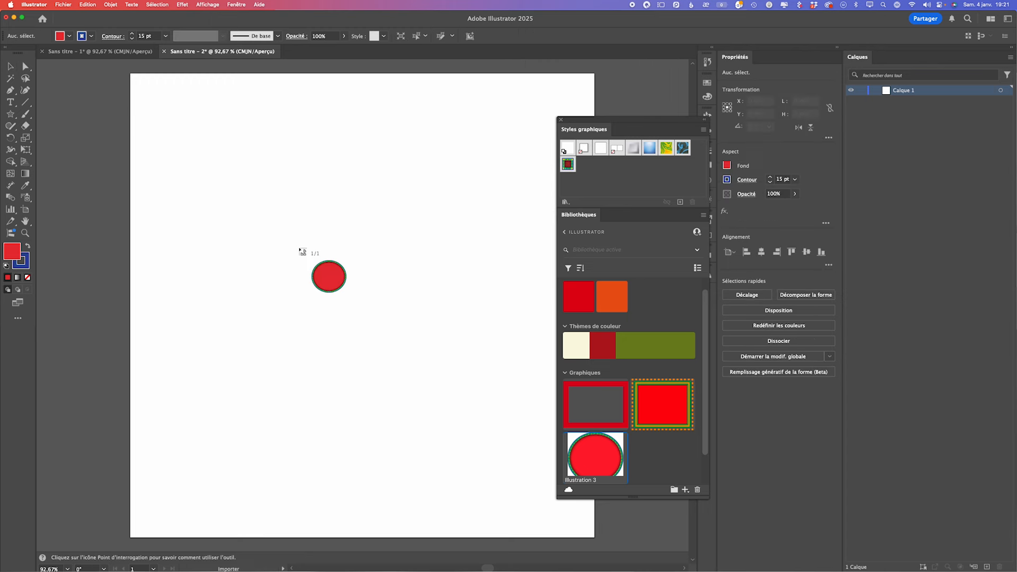
pyautogui.click(300, 251)
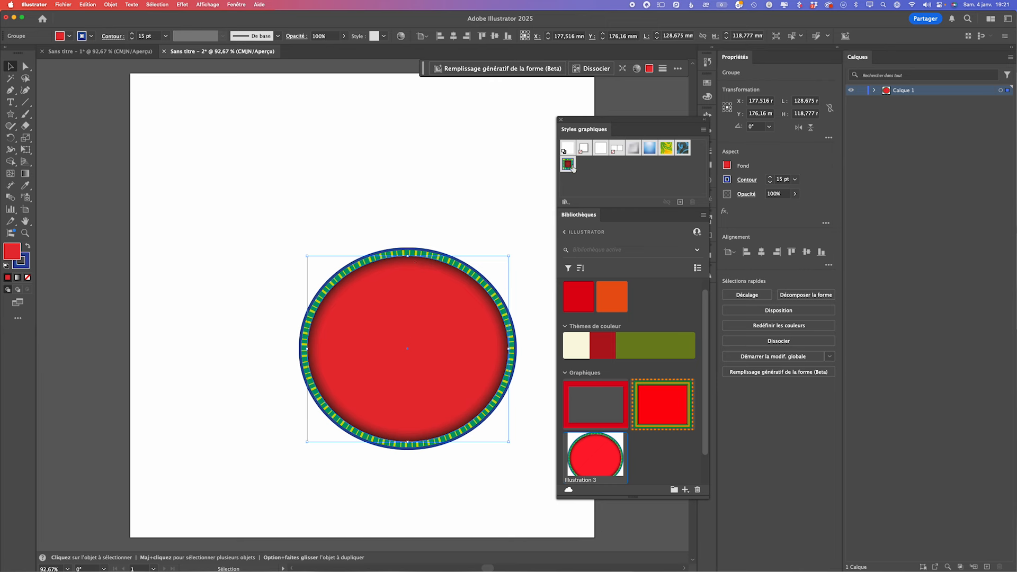
pyautogui.press('Delete')
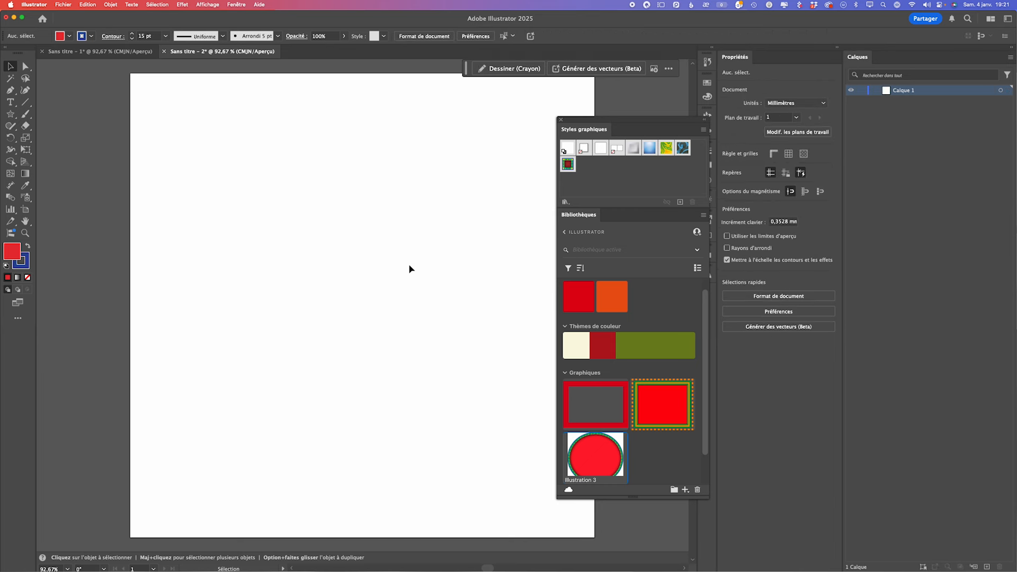
# Draw a tilted hexagon about 127 by 119 mm near the artboard's upper-left corner with the Polygon tool.
pyautogui.click(10, 114)
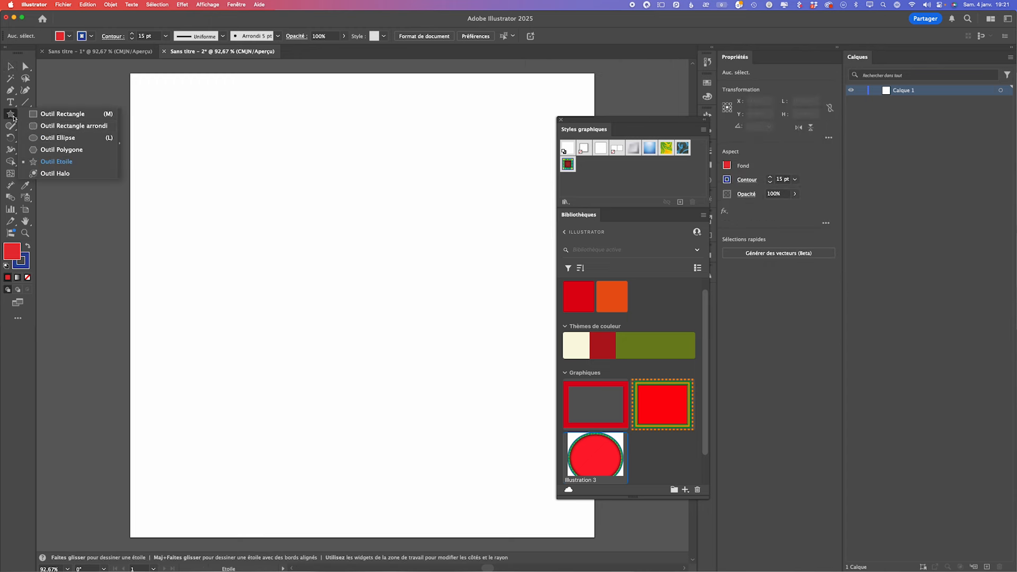
pyautogui.click(59, 150)
pyautogui.moveTo(236, 169); pyautogui.dragTo(300, 248)
# Move the hexagon to about X 139 mm, Y 151 mm and apply the imported red-and-green graphic style to it.
pyautogui.click(10, 66)
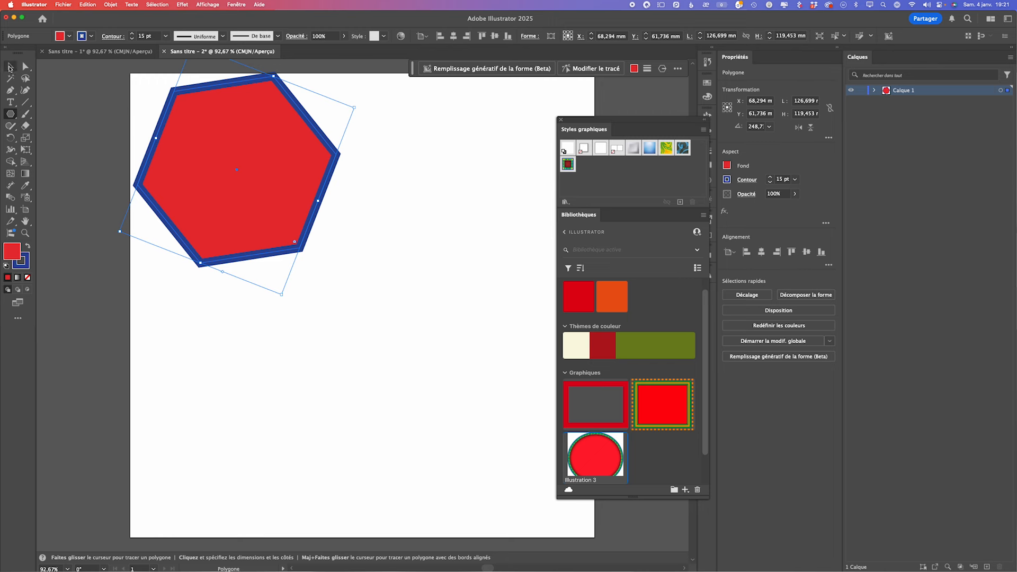
pyautogui.moveTo(269, 173); pyautogui.dragTo(381, 313)
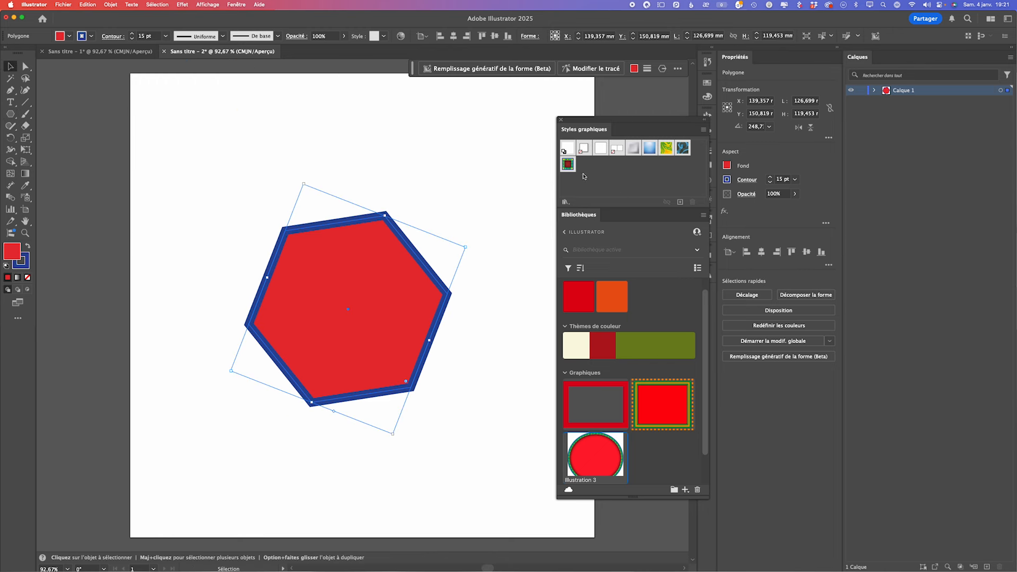
pyautogui.click(569, 165)
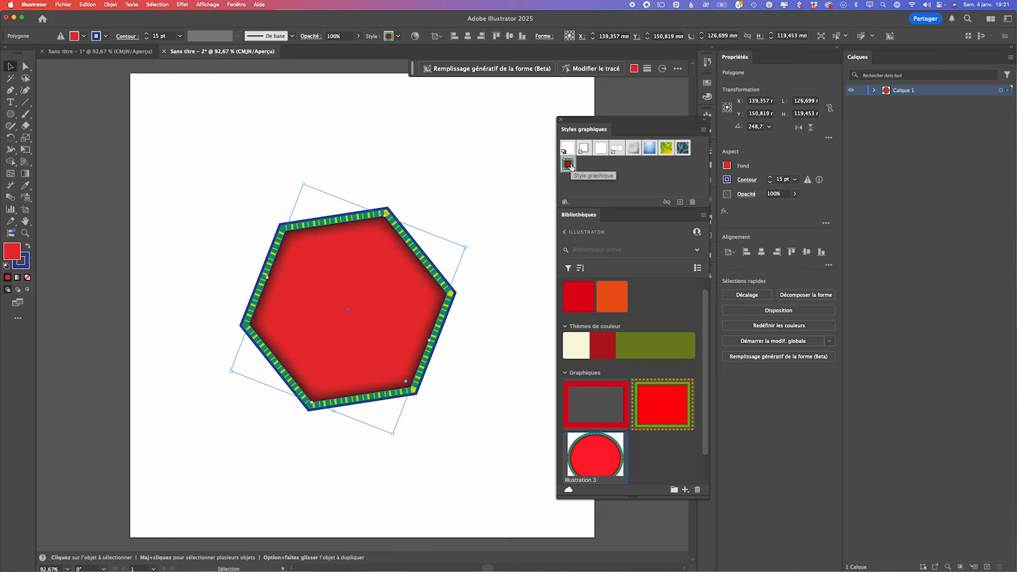